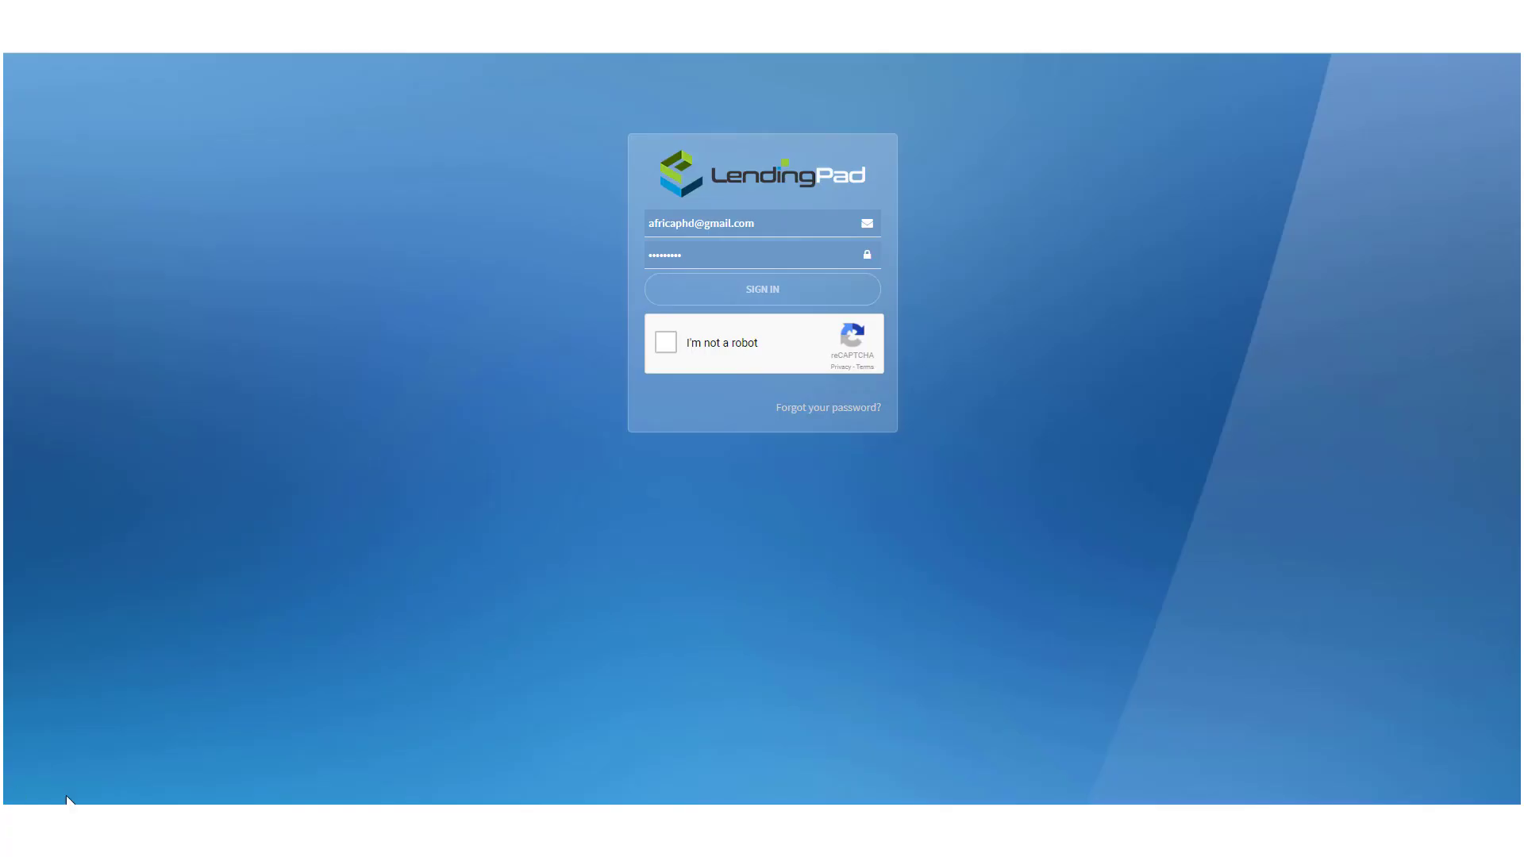
Pass the reCAPTCHA check and sign in to reach the LendingPad Dashboard.
left_click(666, 344)
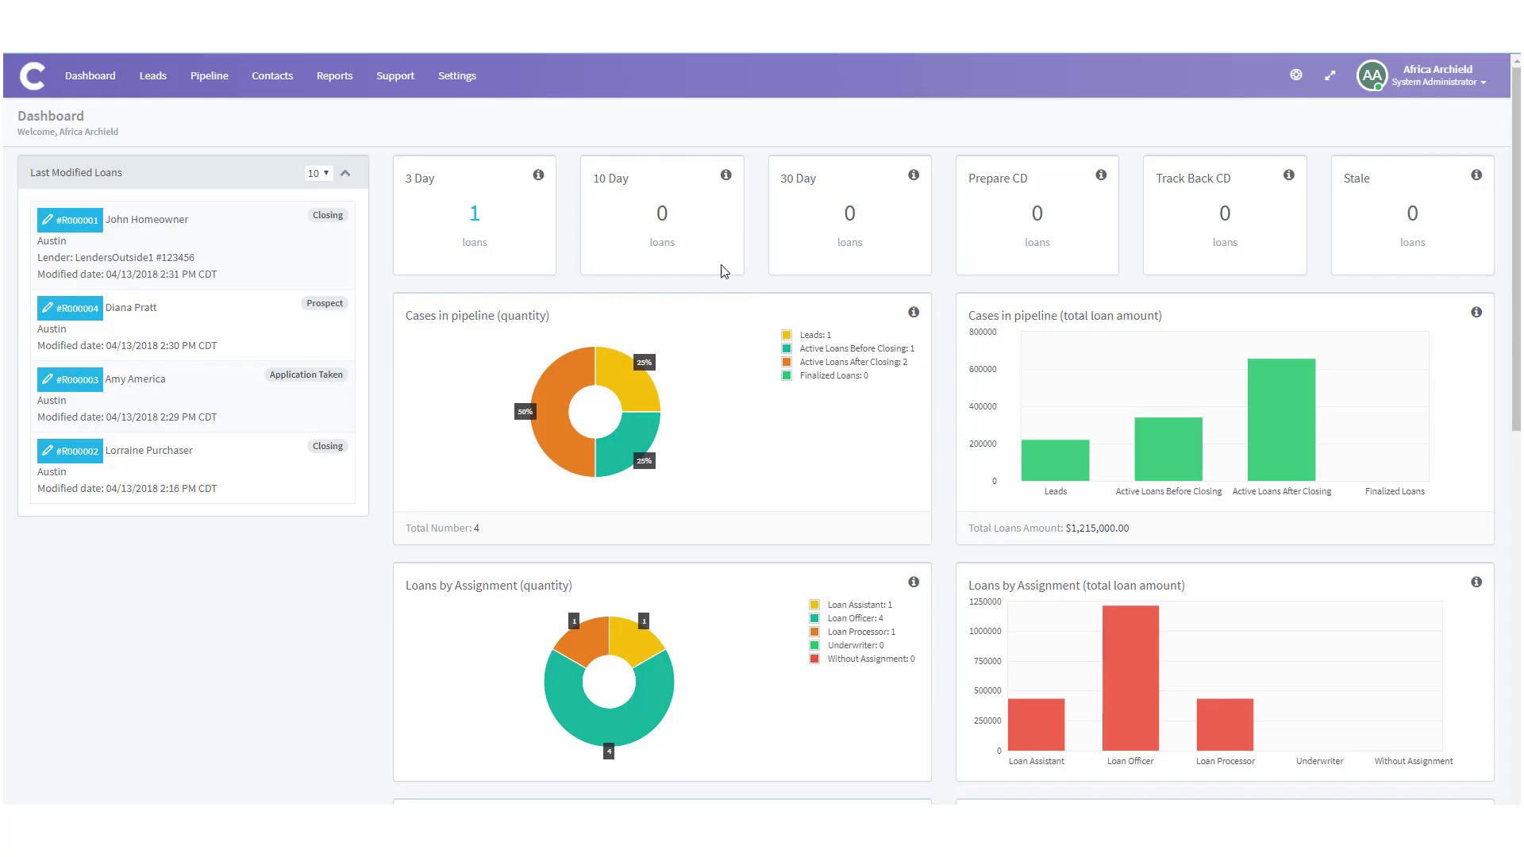
Open loan #R000001 from Last Modified Loans and review its Loan Application summary.
left_click(74, 222)
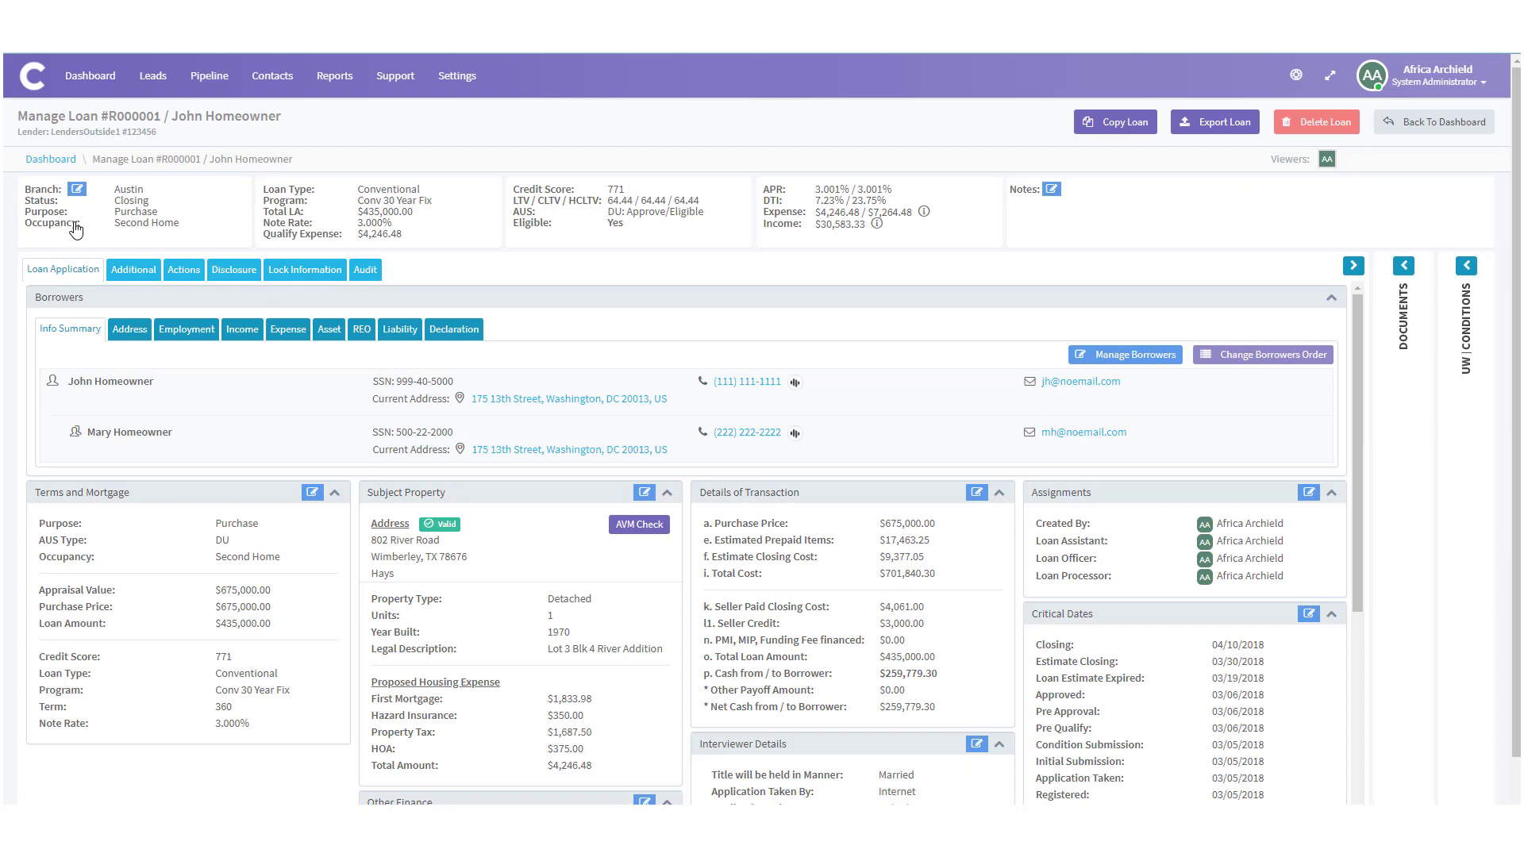
left_click(38, 282)
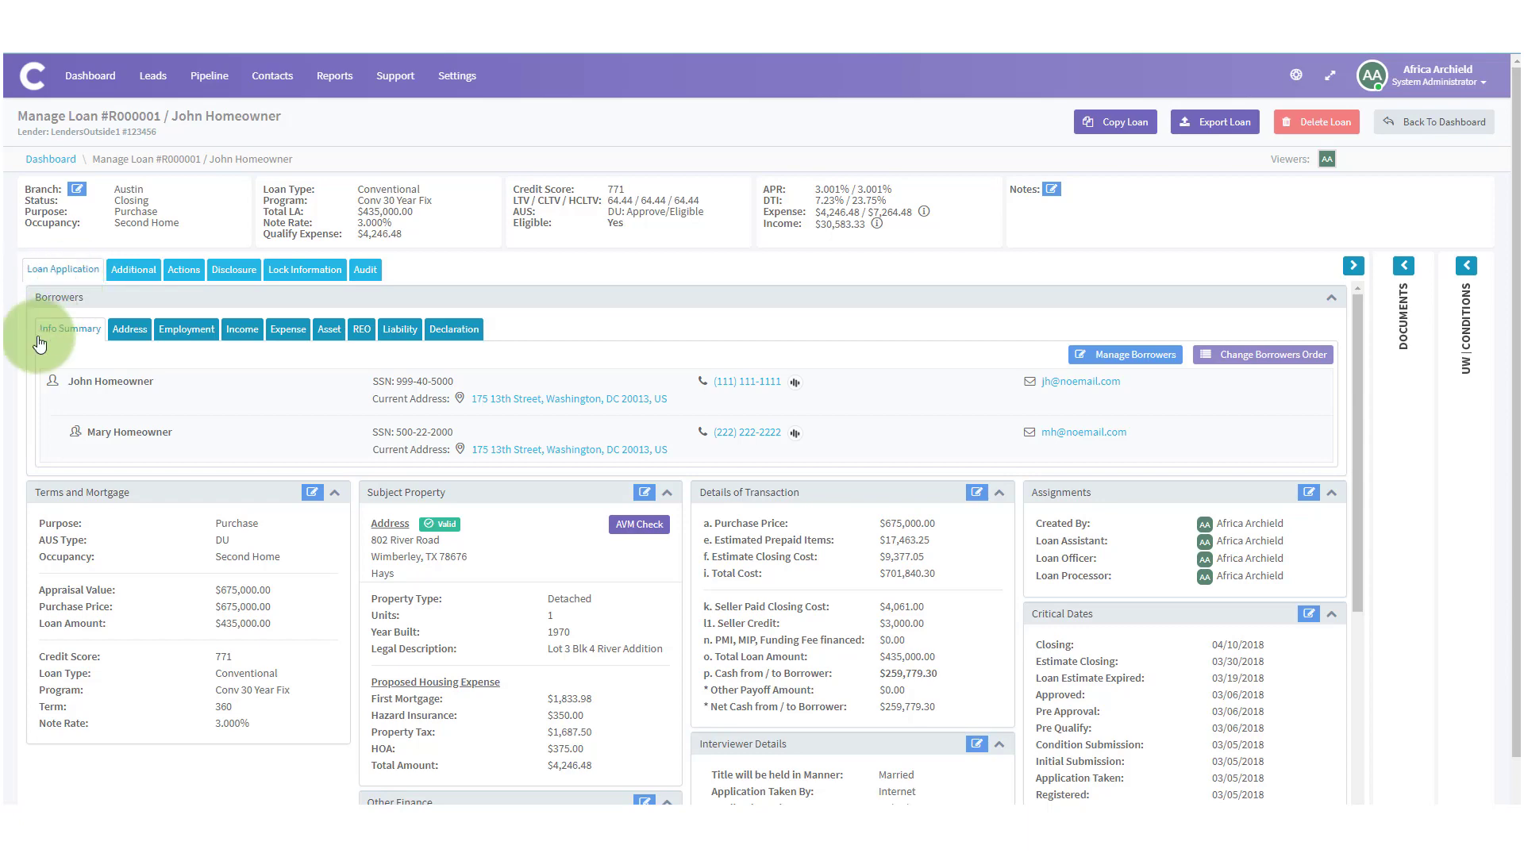
left_click(94, 335)
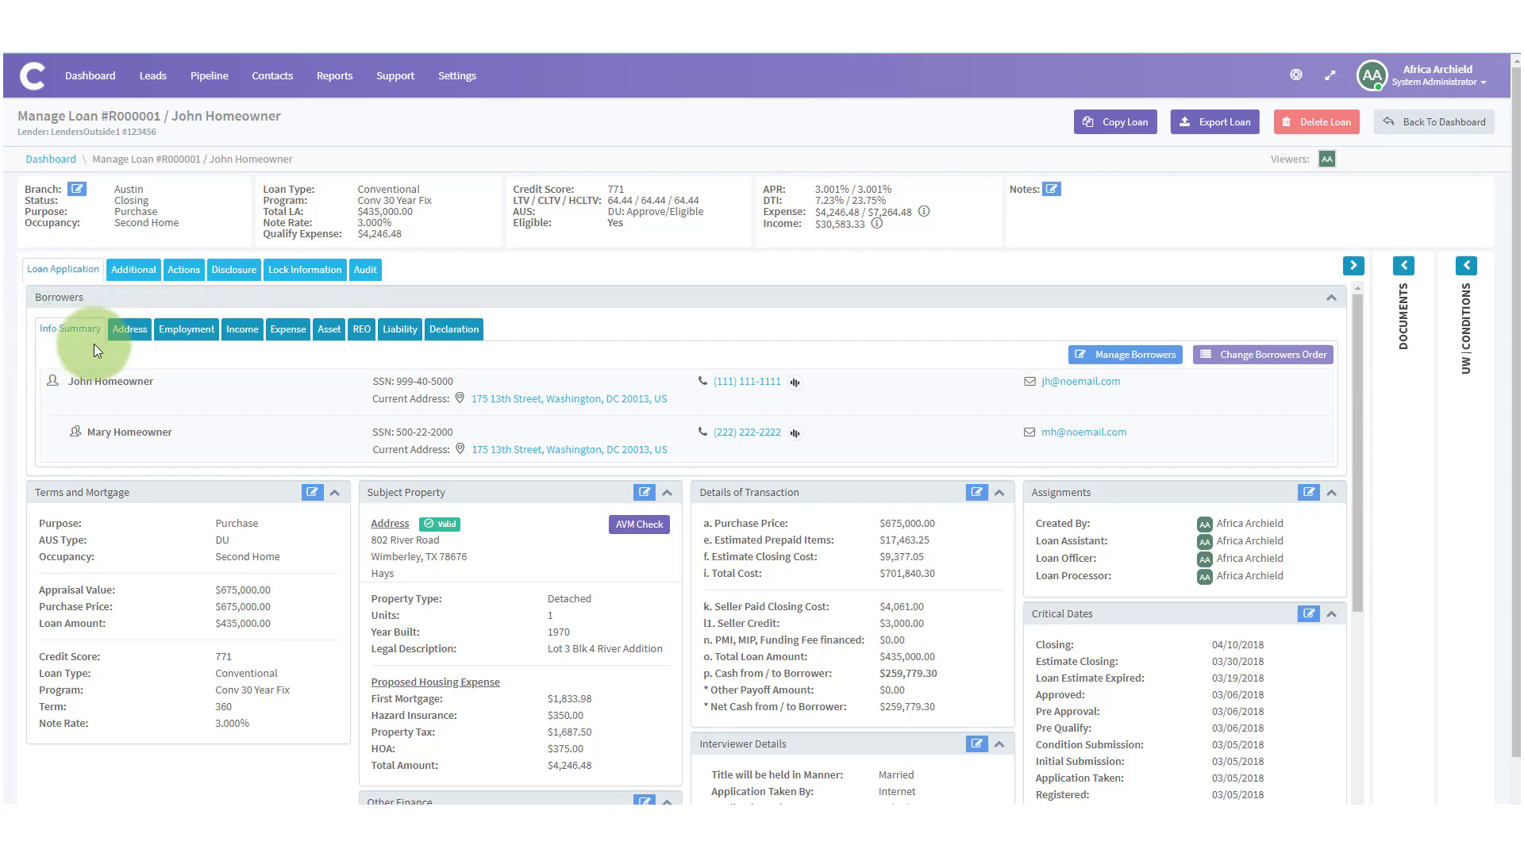
scroll(249, 407, "down", 5)
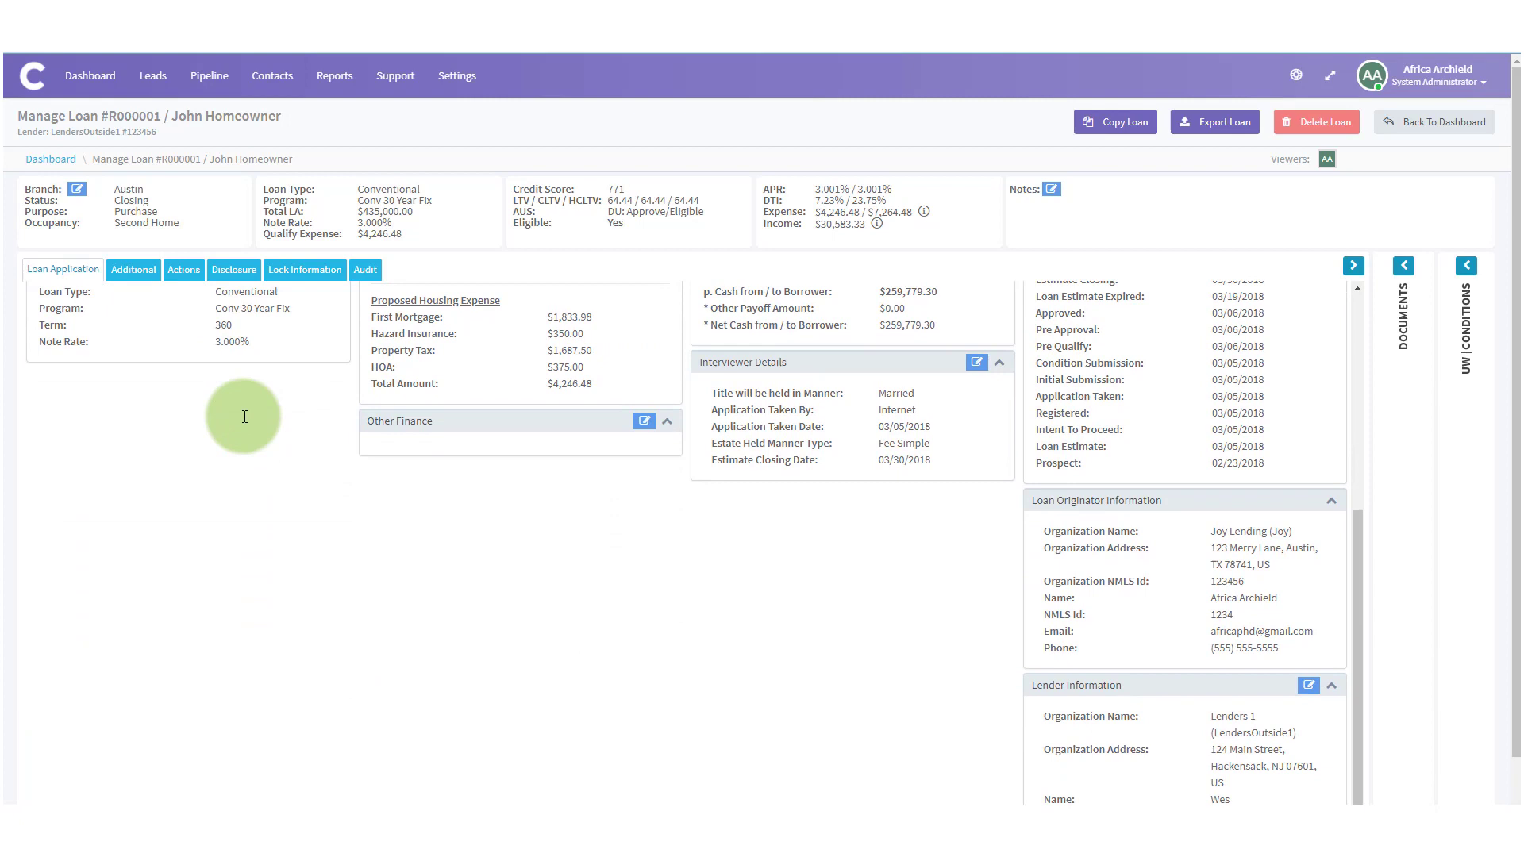
scroll(242, 416, "up", 4)
scroll(243, 416, "up", 1)
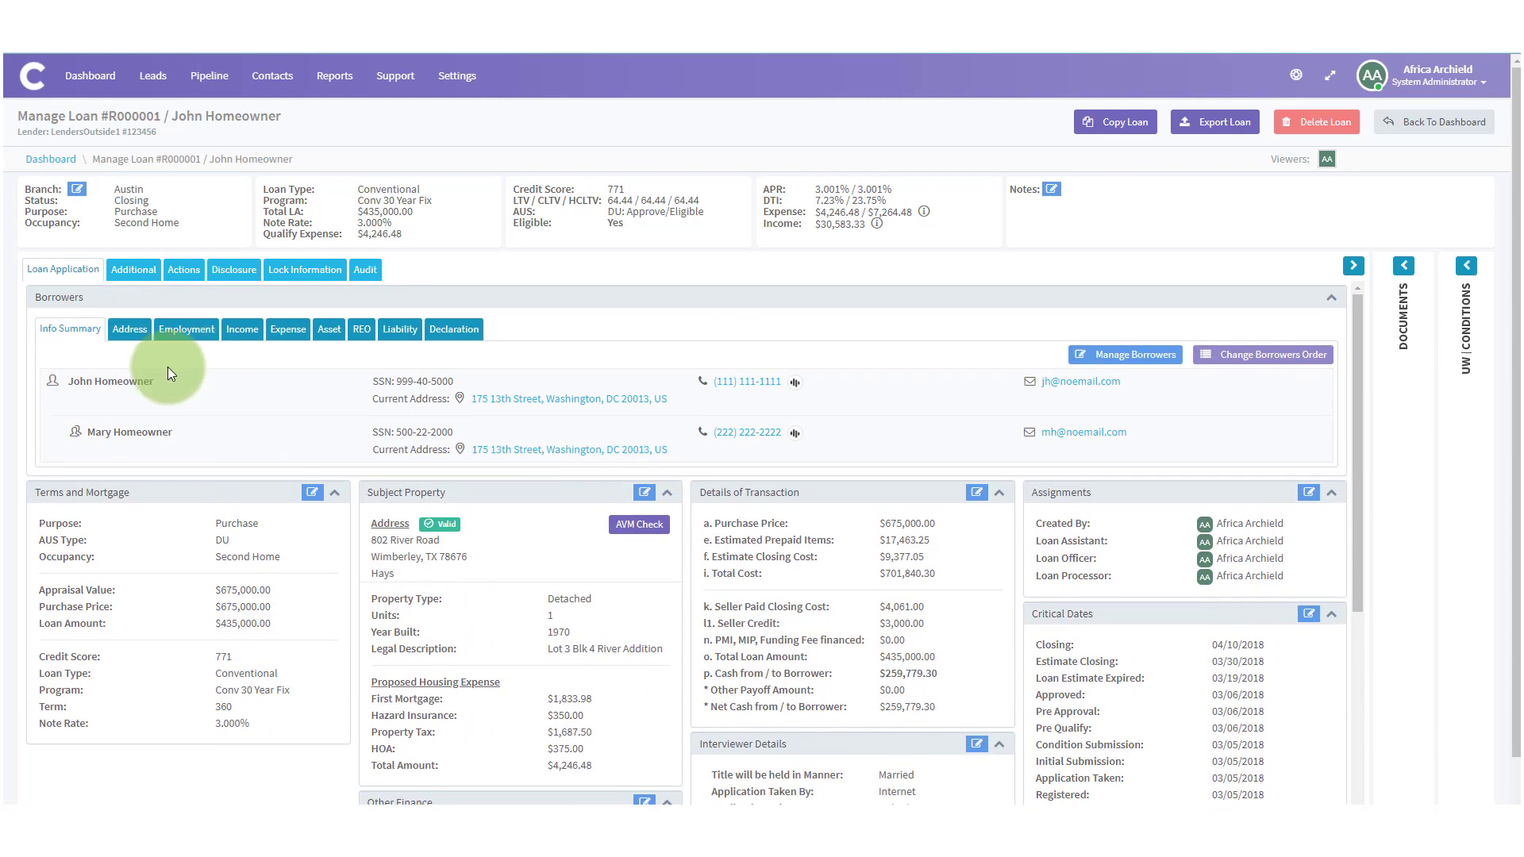
Review both borrowers' sections in Manage Borrowers and save the changes.
left_click(1125, 361)
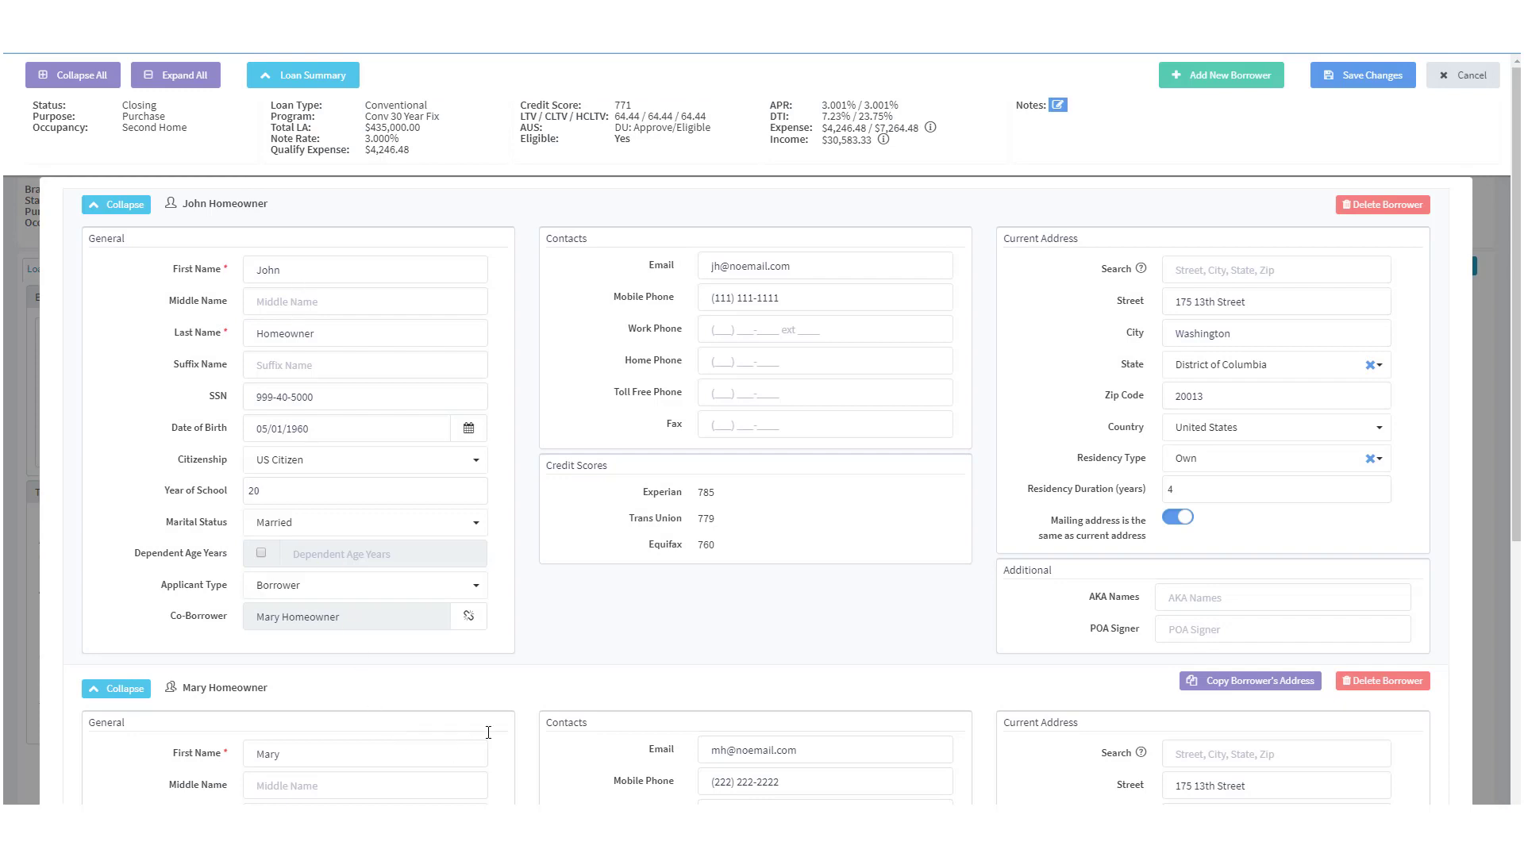
scroll(364, 377, "down", 5)
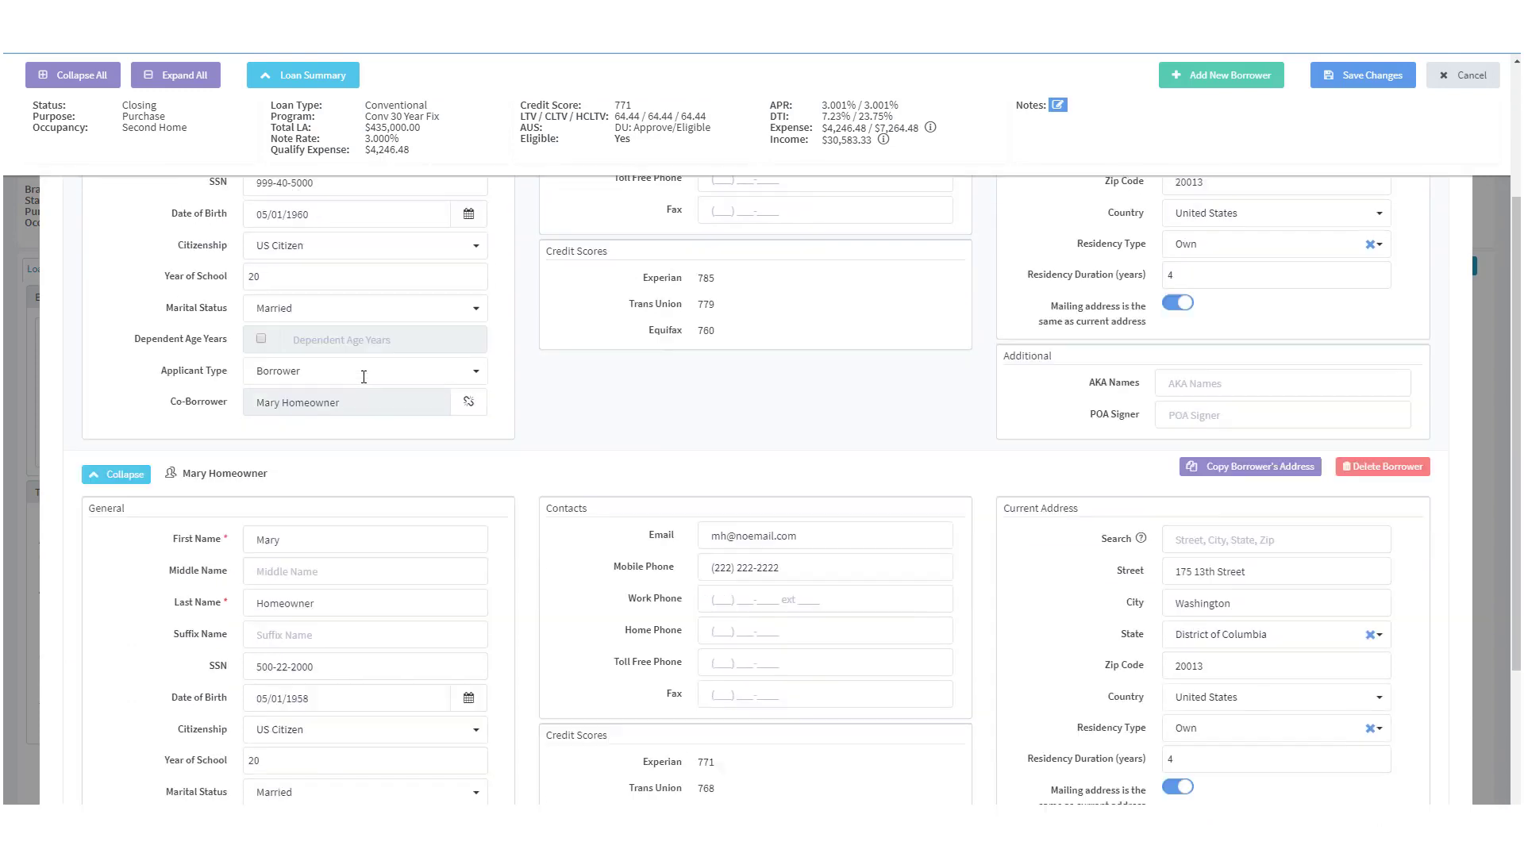
scroll(364, 377, "up", 5)
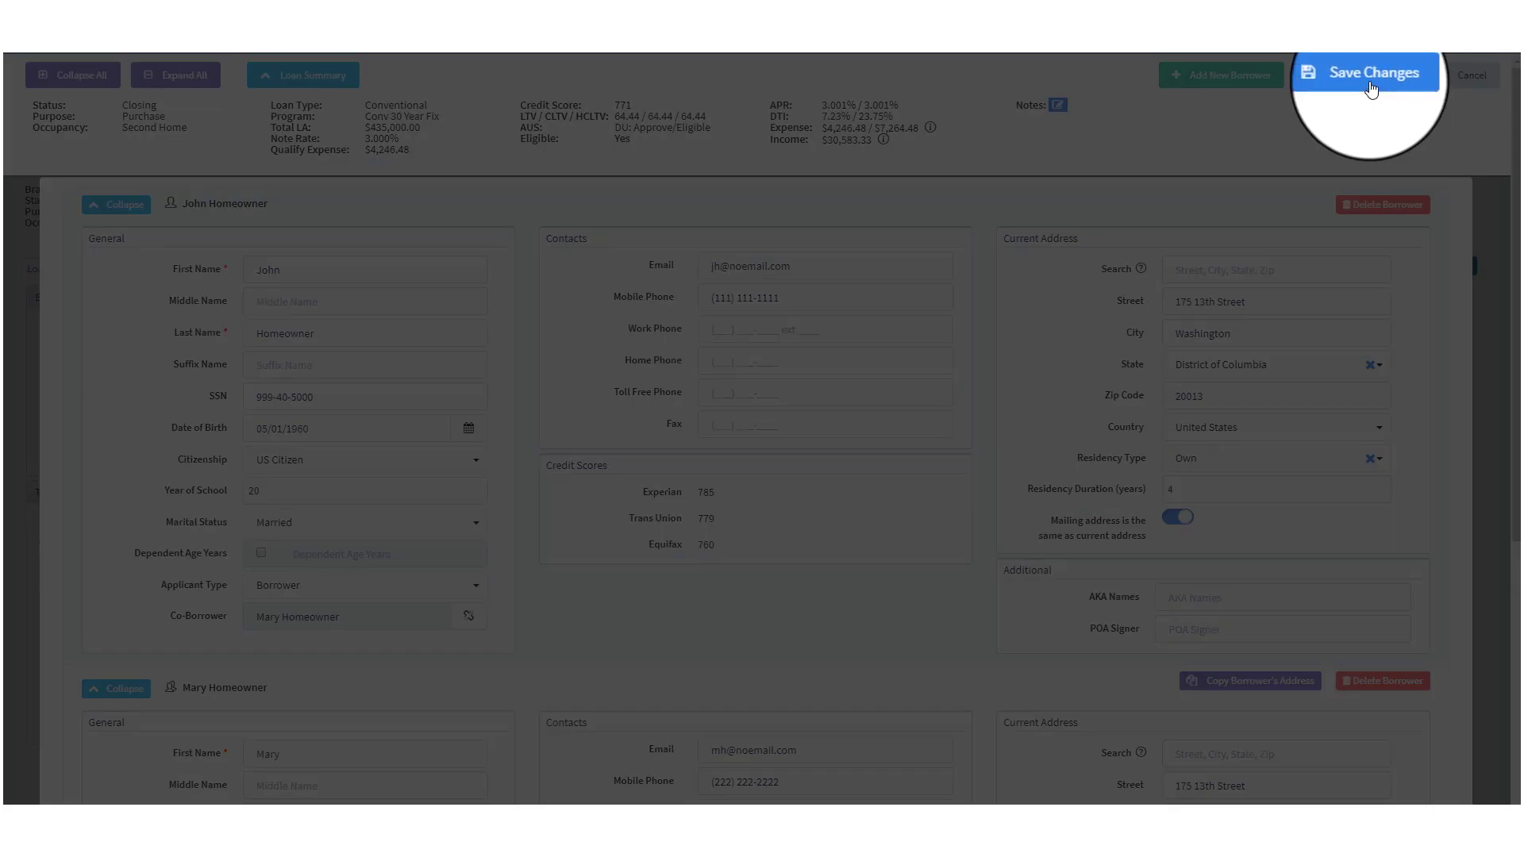
left_click(1371, 88)
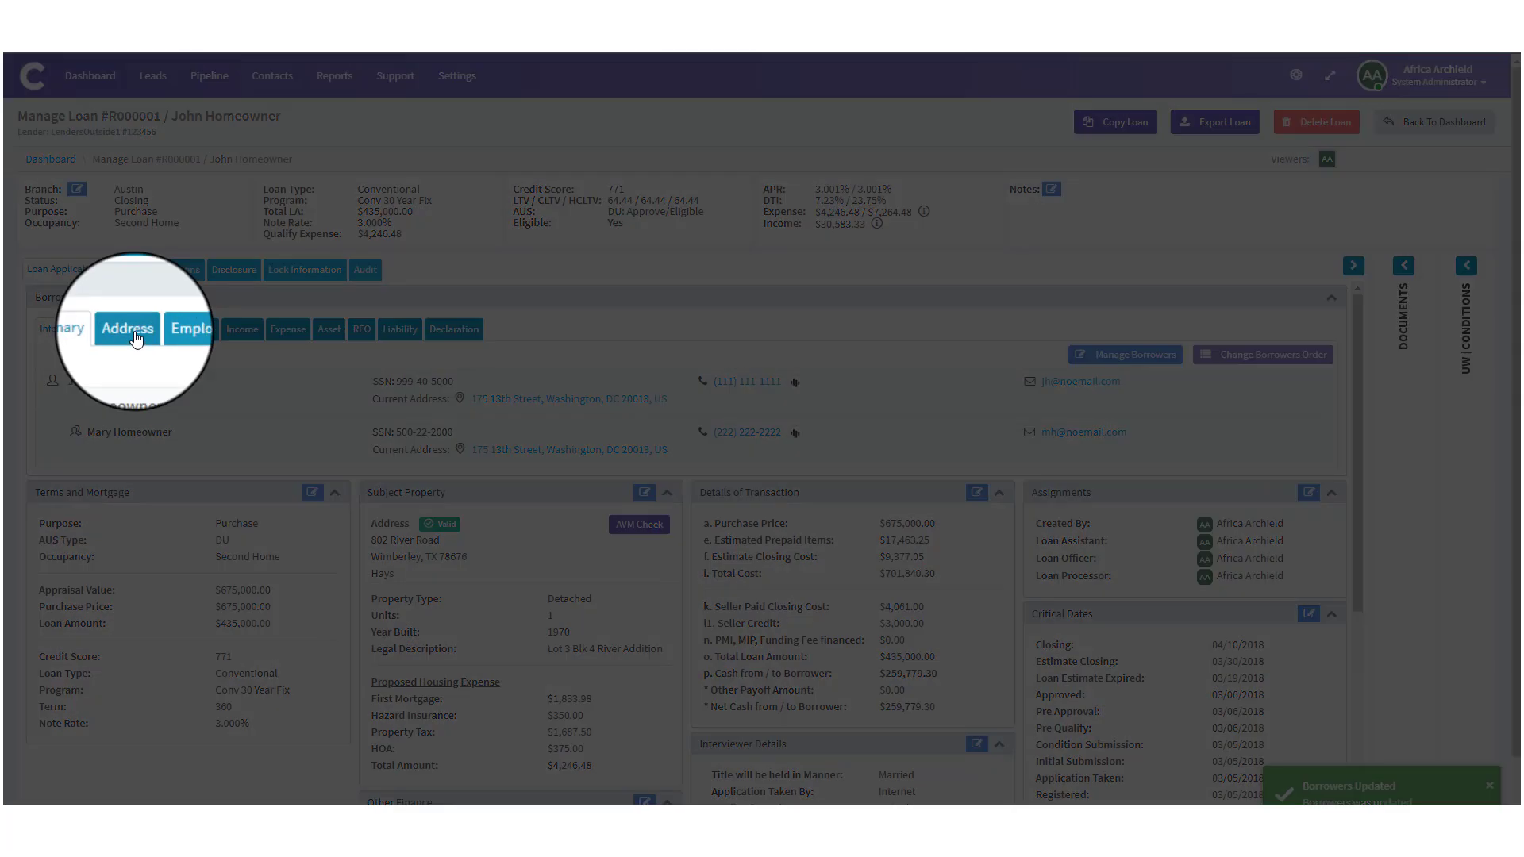
Review the borrowers' Address, Employment and Income sub-tabs.
left_click(137, 339)
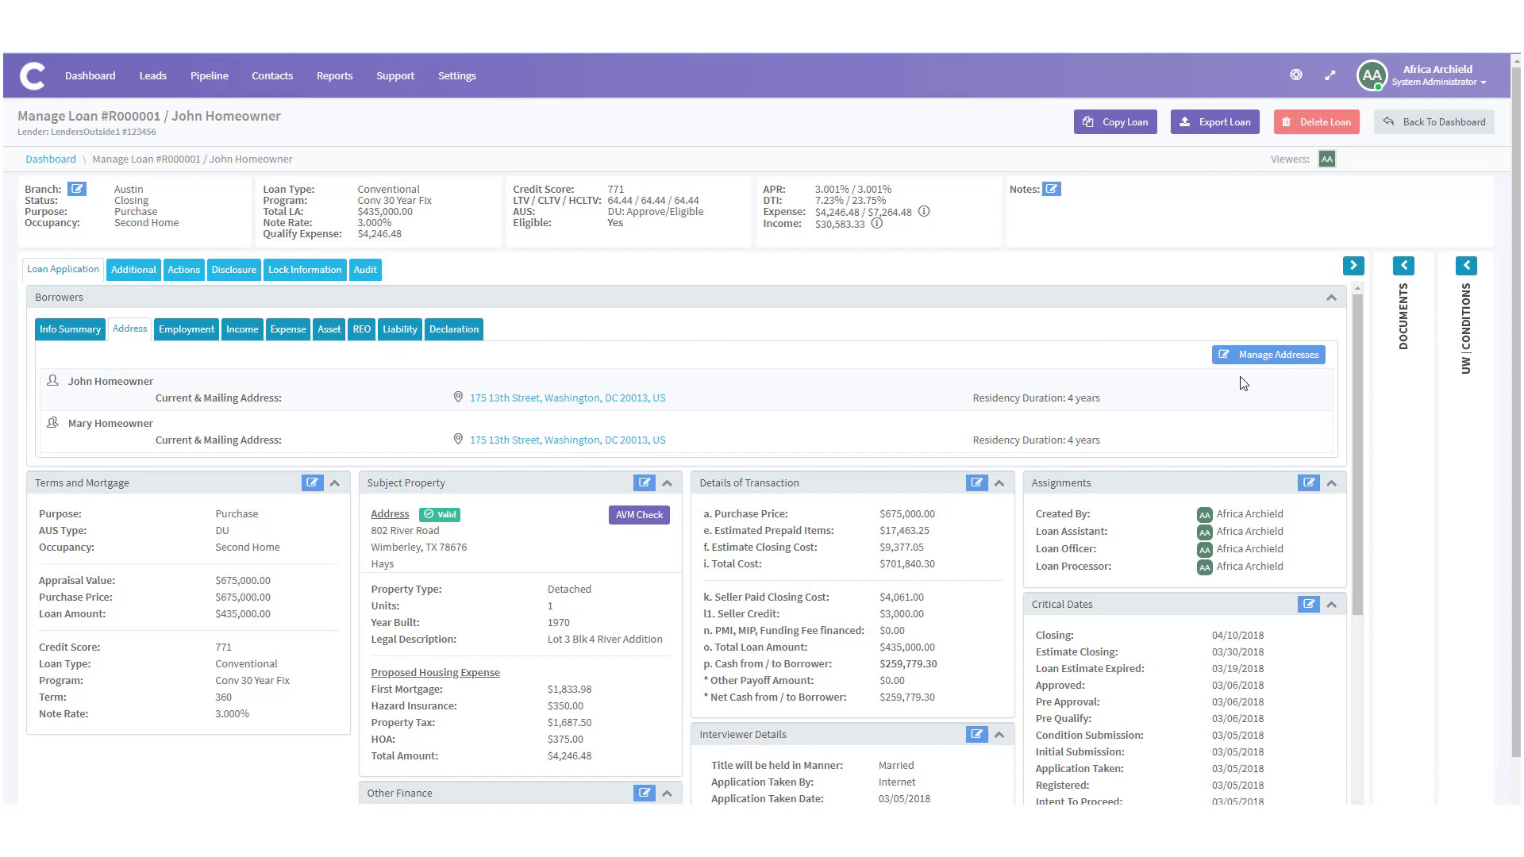
left_click(1296, 369)
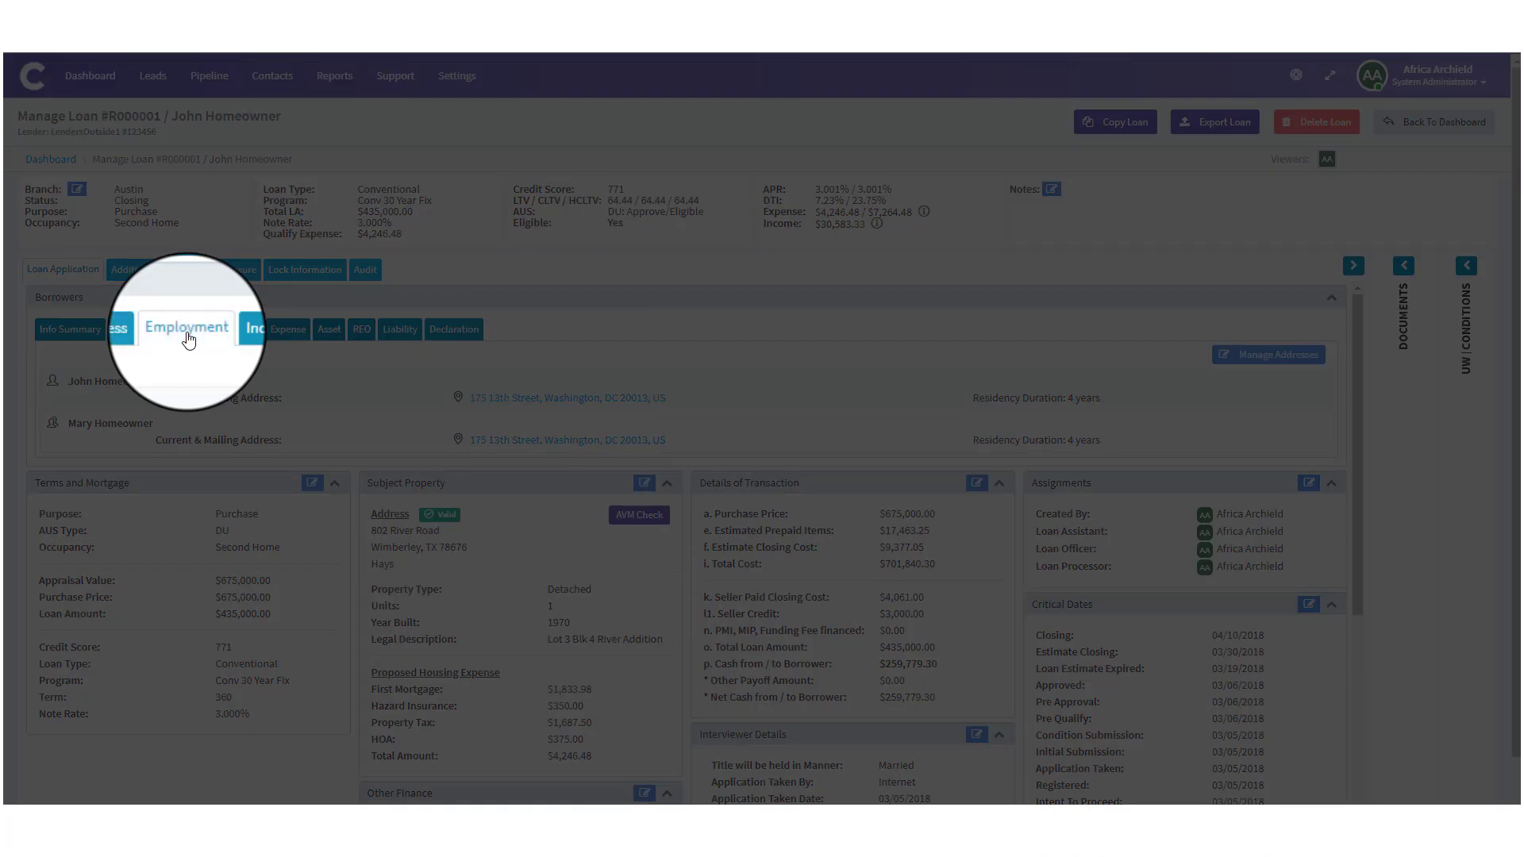
left_click(188, 340)
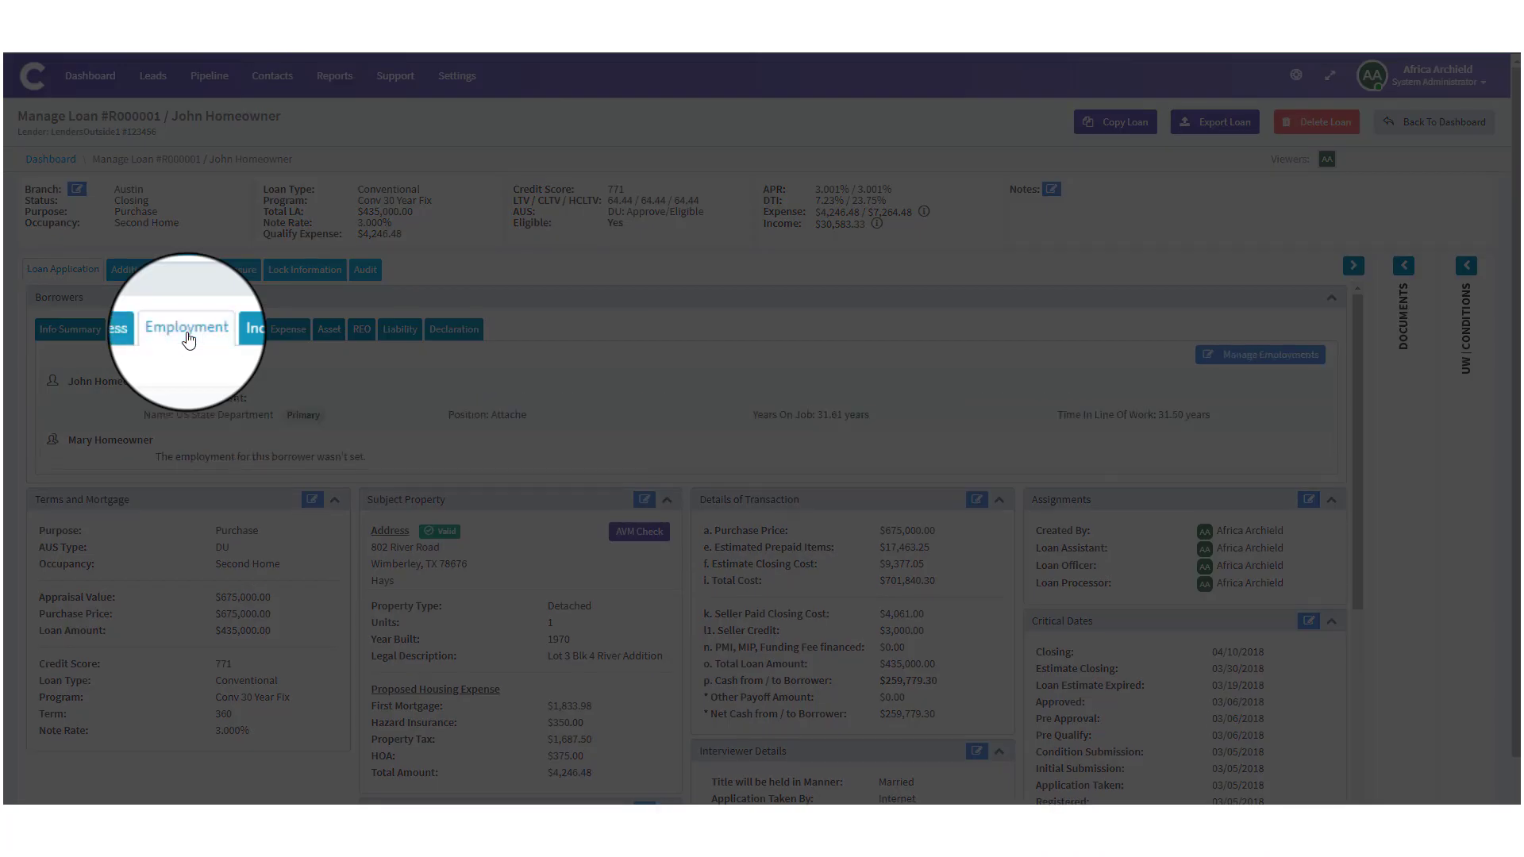
left_click(242, 337)
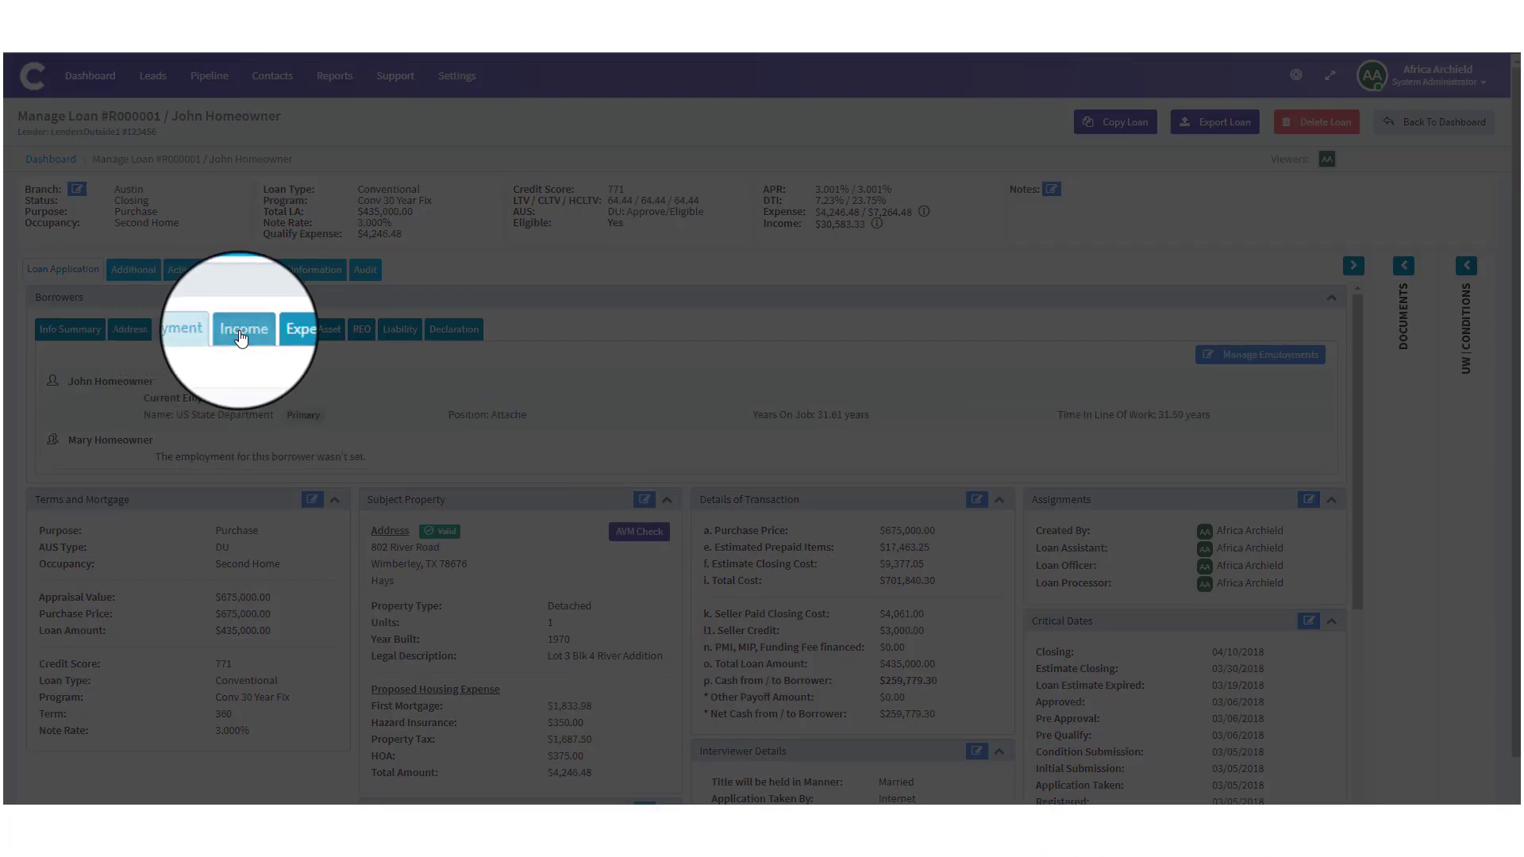
Review the Expense, Asset, REO and Liability sub-tabs, ending on the Declaration answers.
left_click(285, 339)
left_click(324, 340)
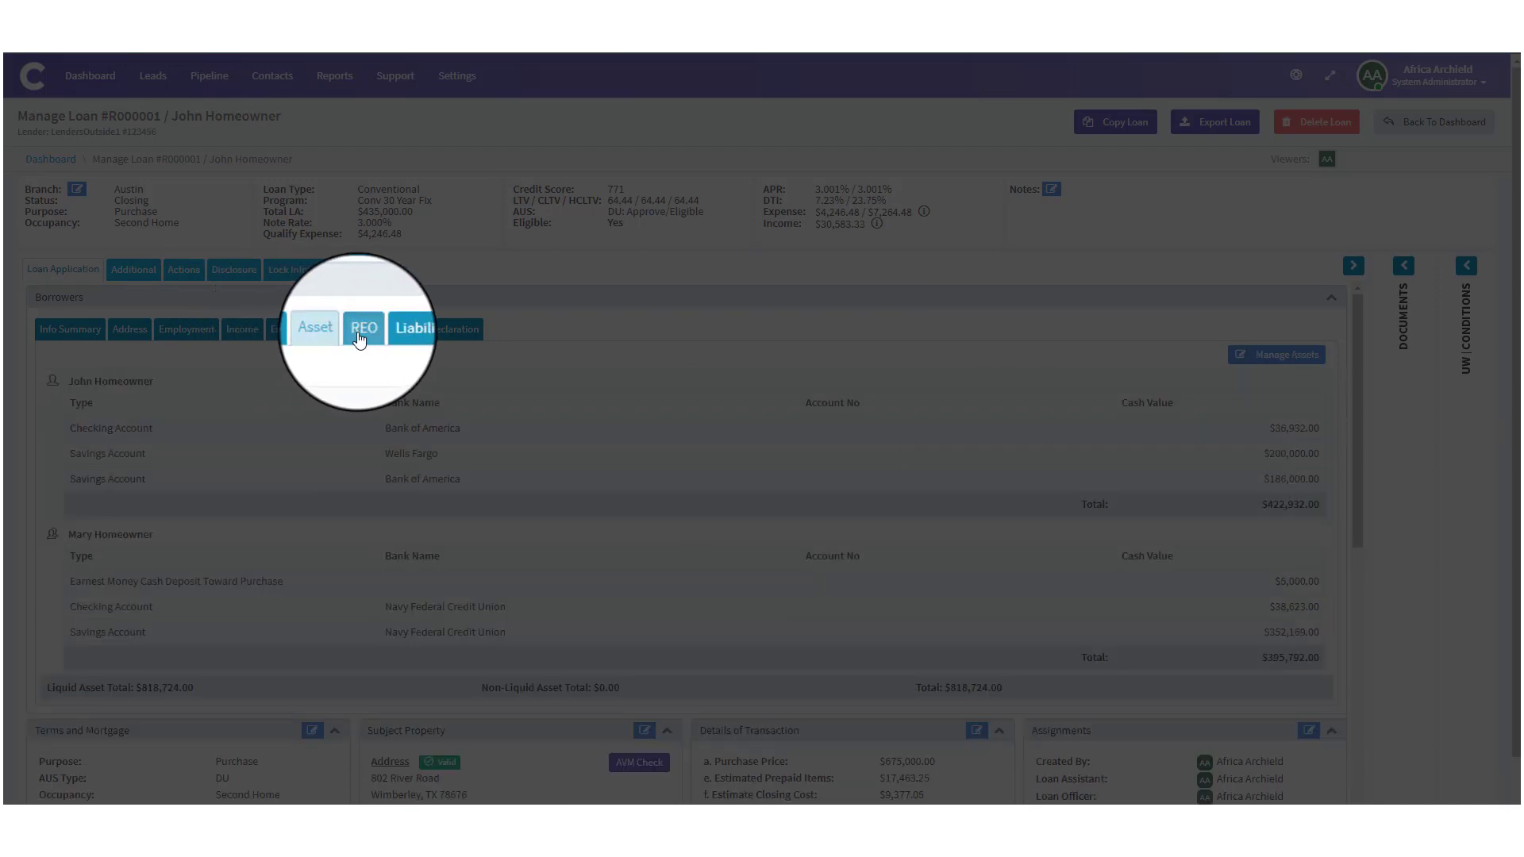
left_click(359, 340)
left_click(398, 341)
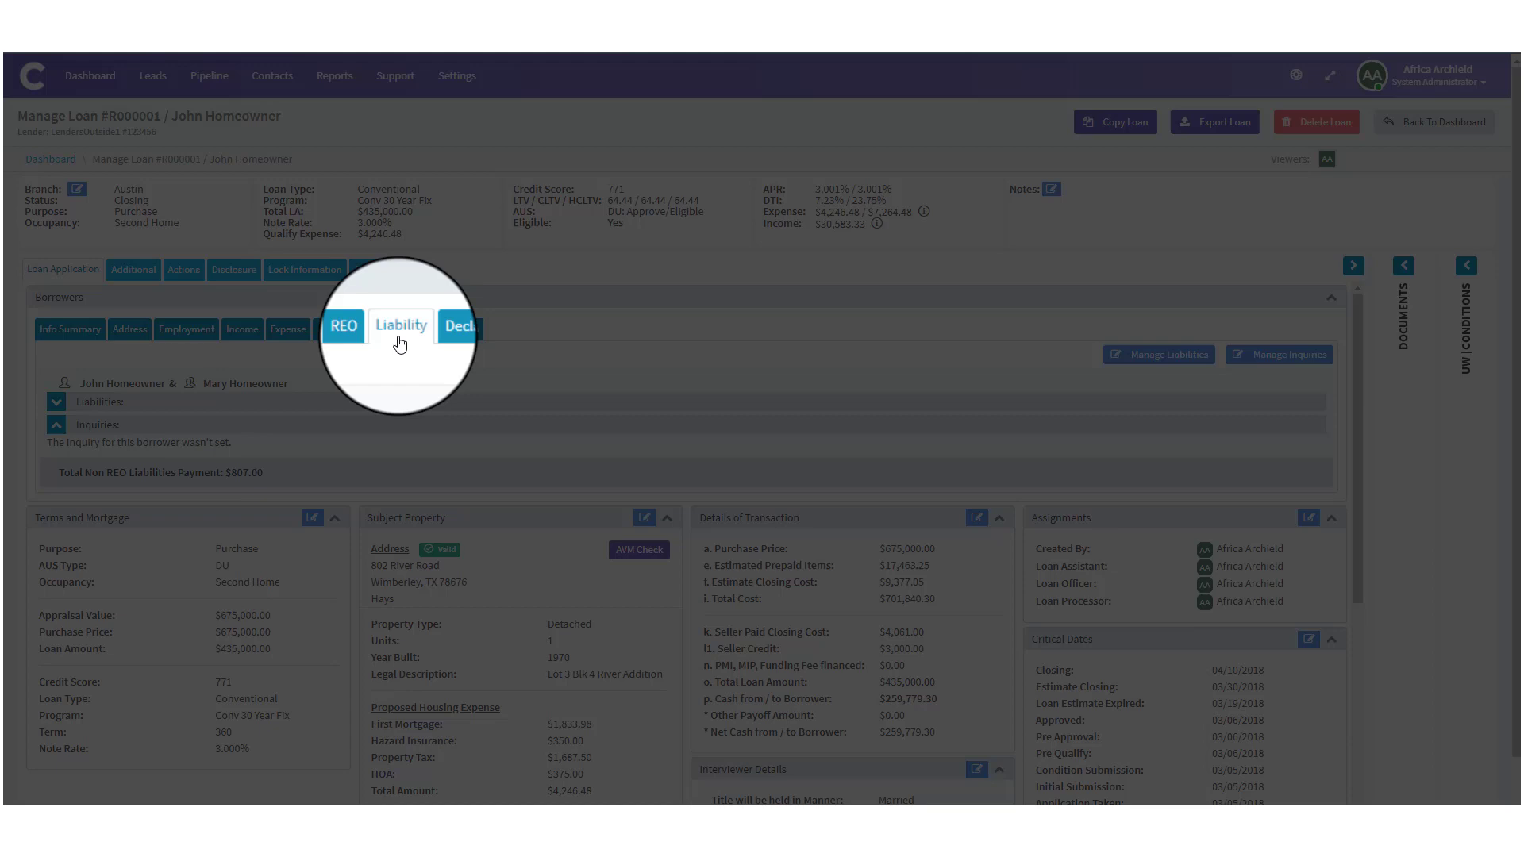
left_click(453, 333)
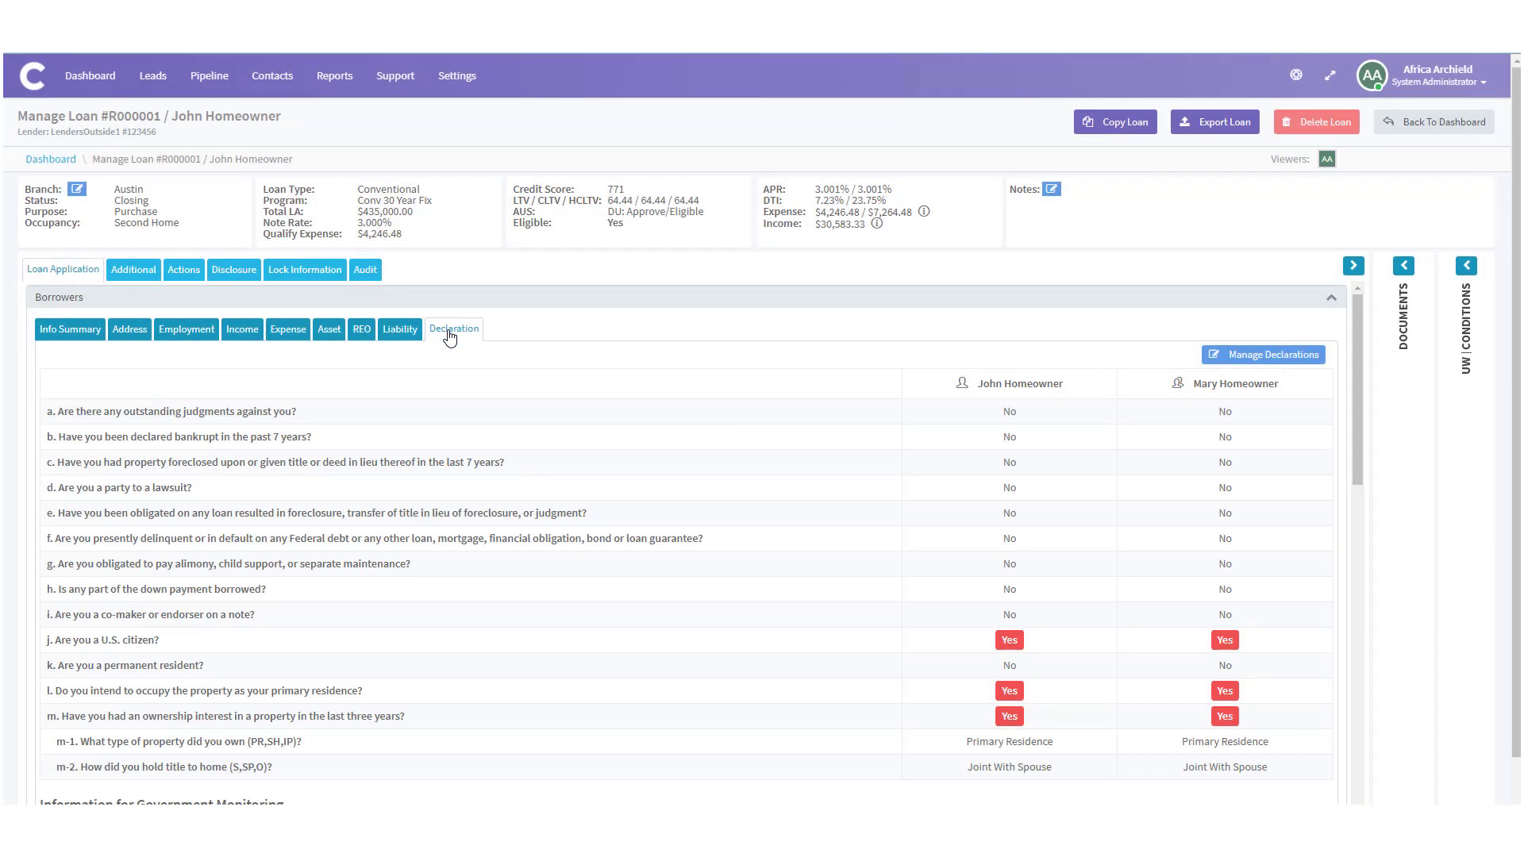
scroll(715, 591, "down", 8)
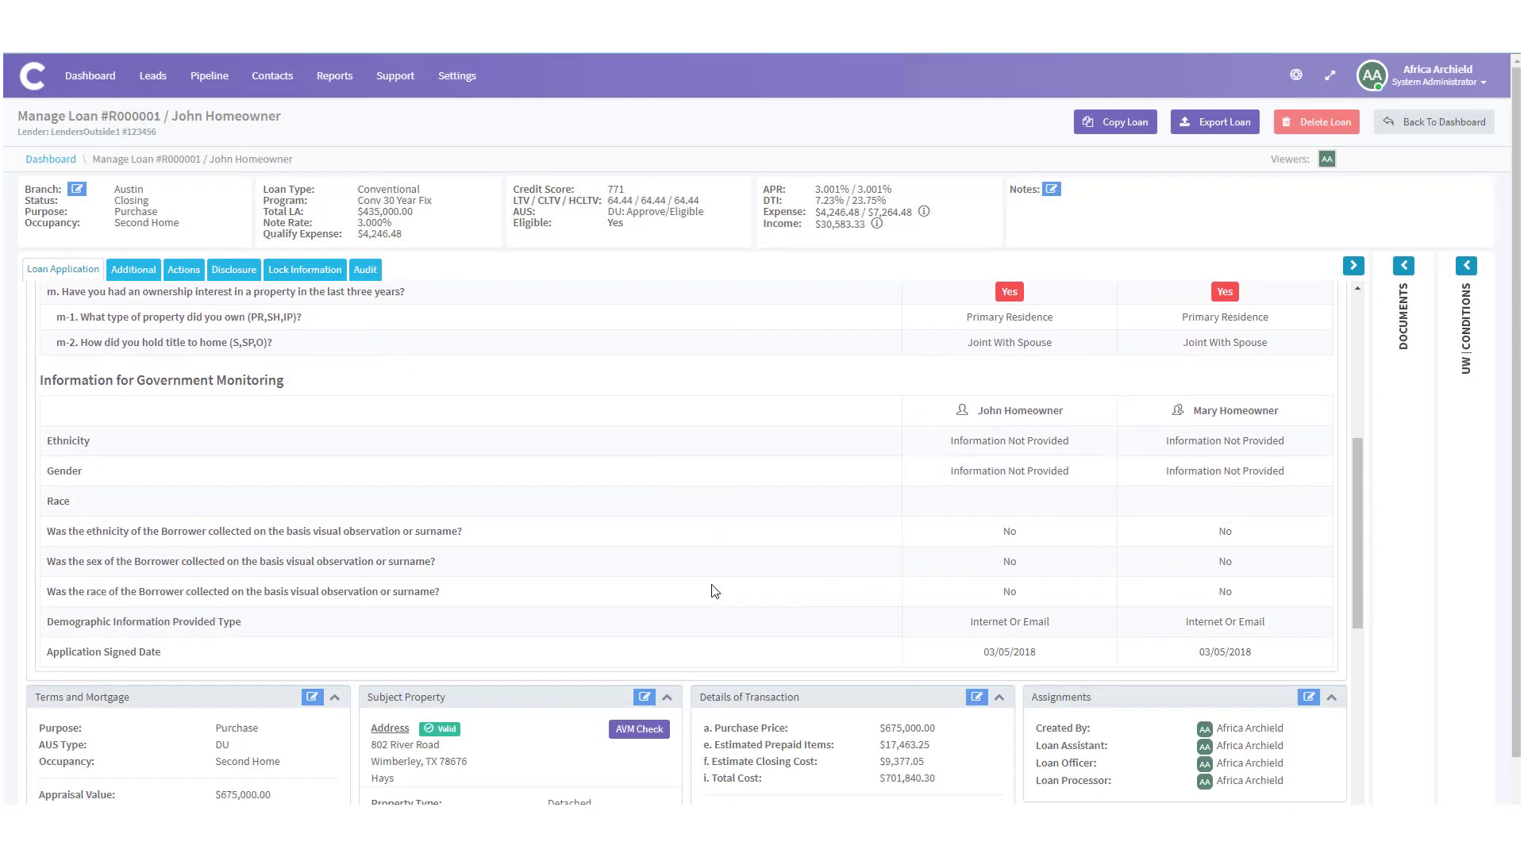
scroll(712, 592, "up", 8)
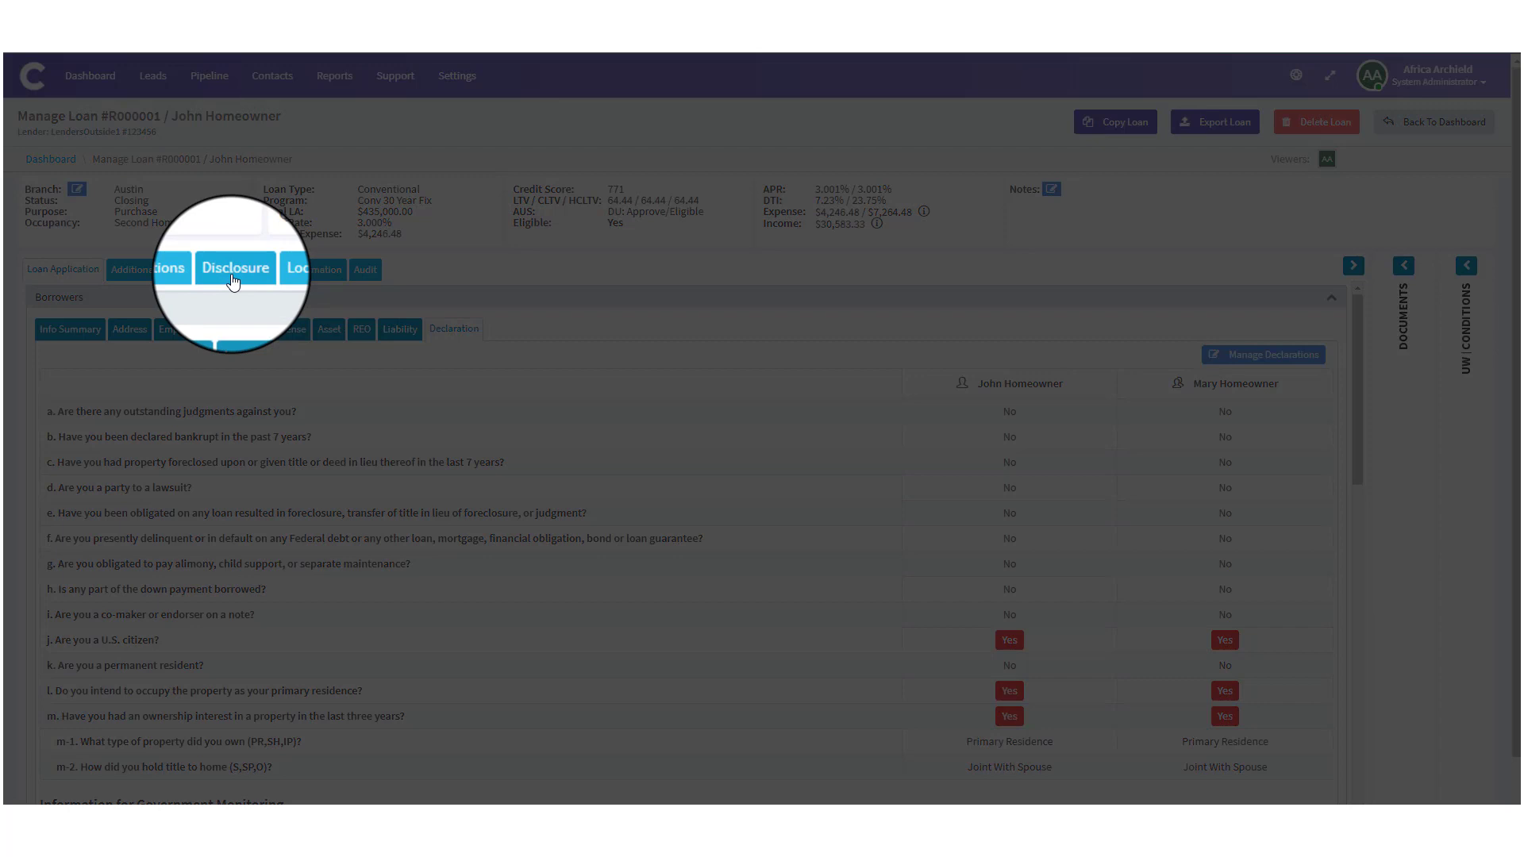
left_click(231, 276)
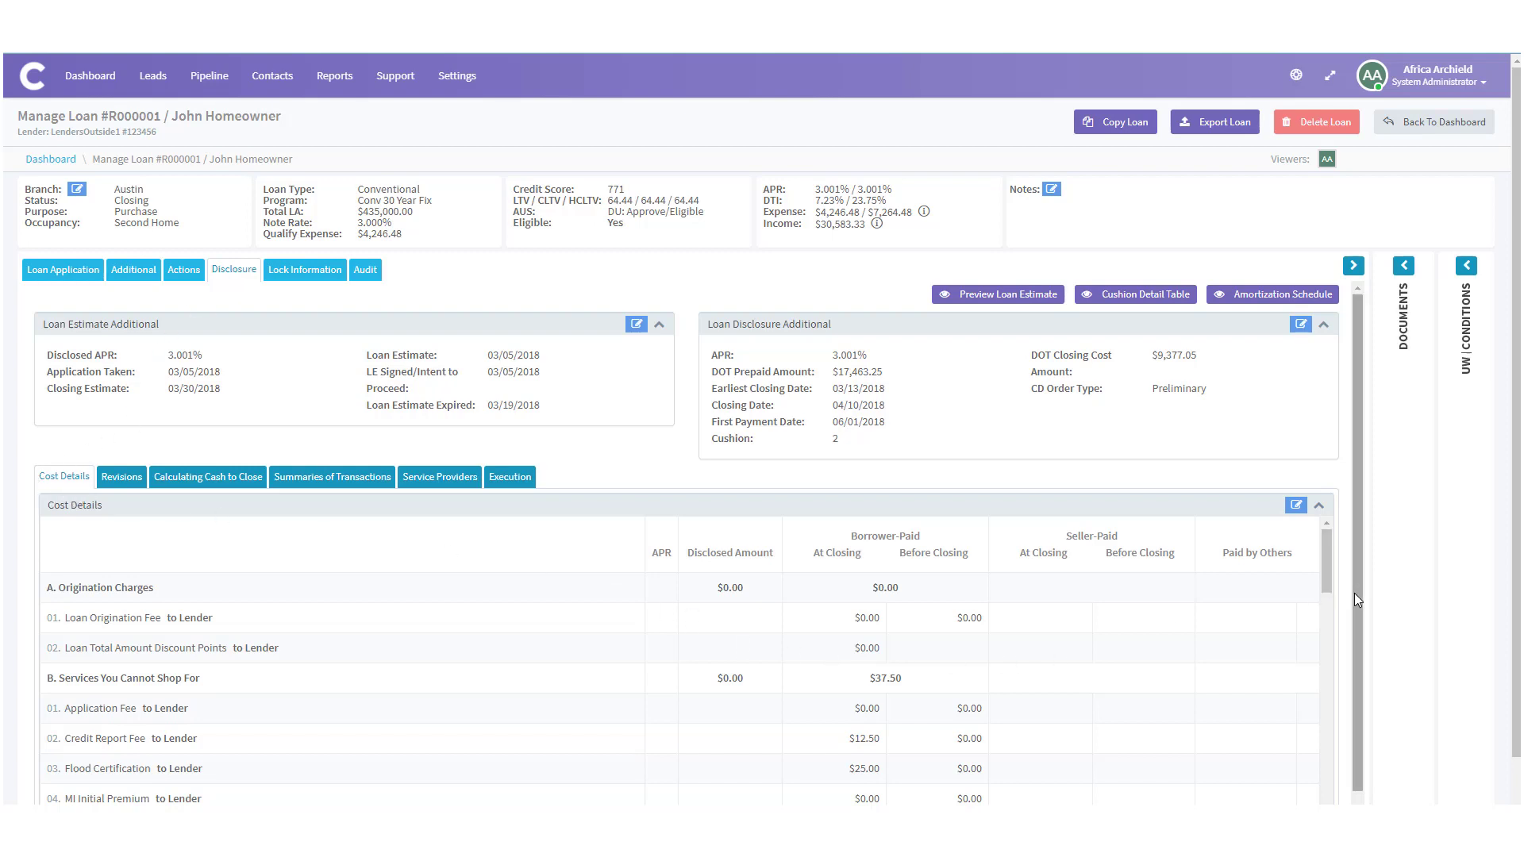
left_click_drag(1358, 594, 1362, 721)
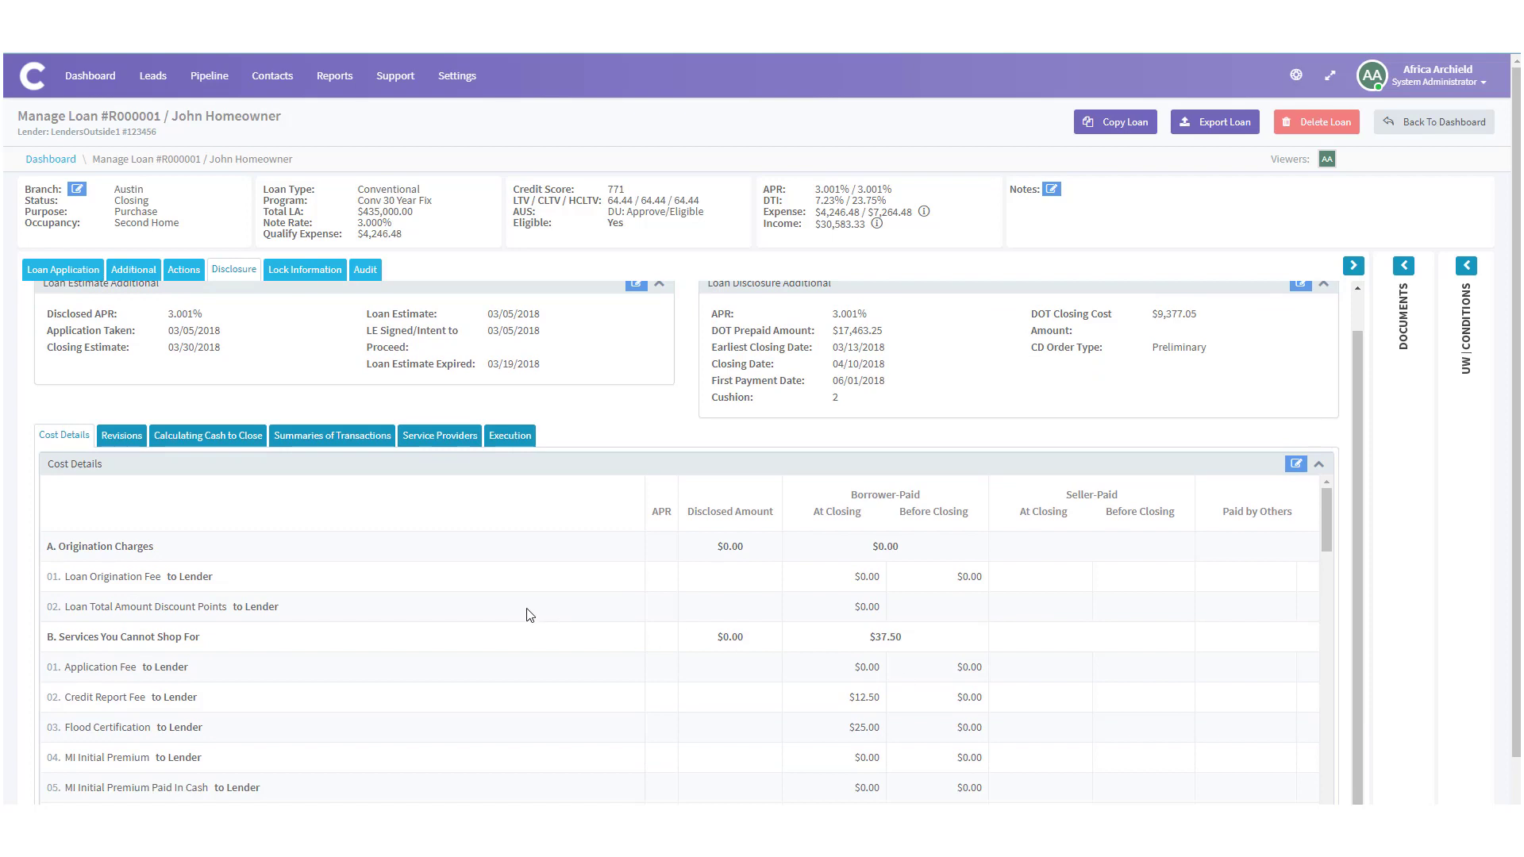
scroll(527, 612, "down", 2)
scroll(520, 618, "down", 10)
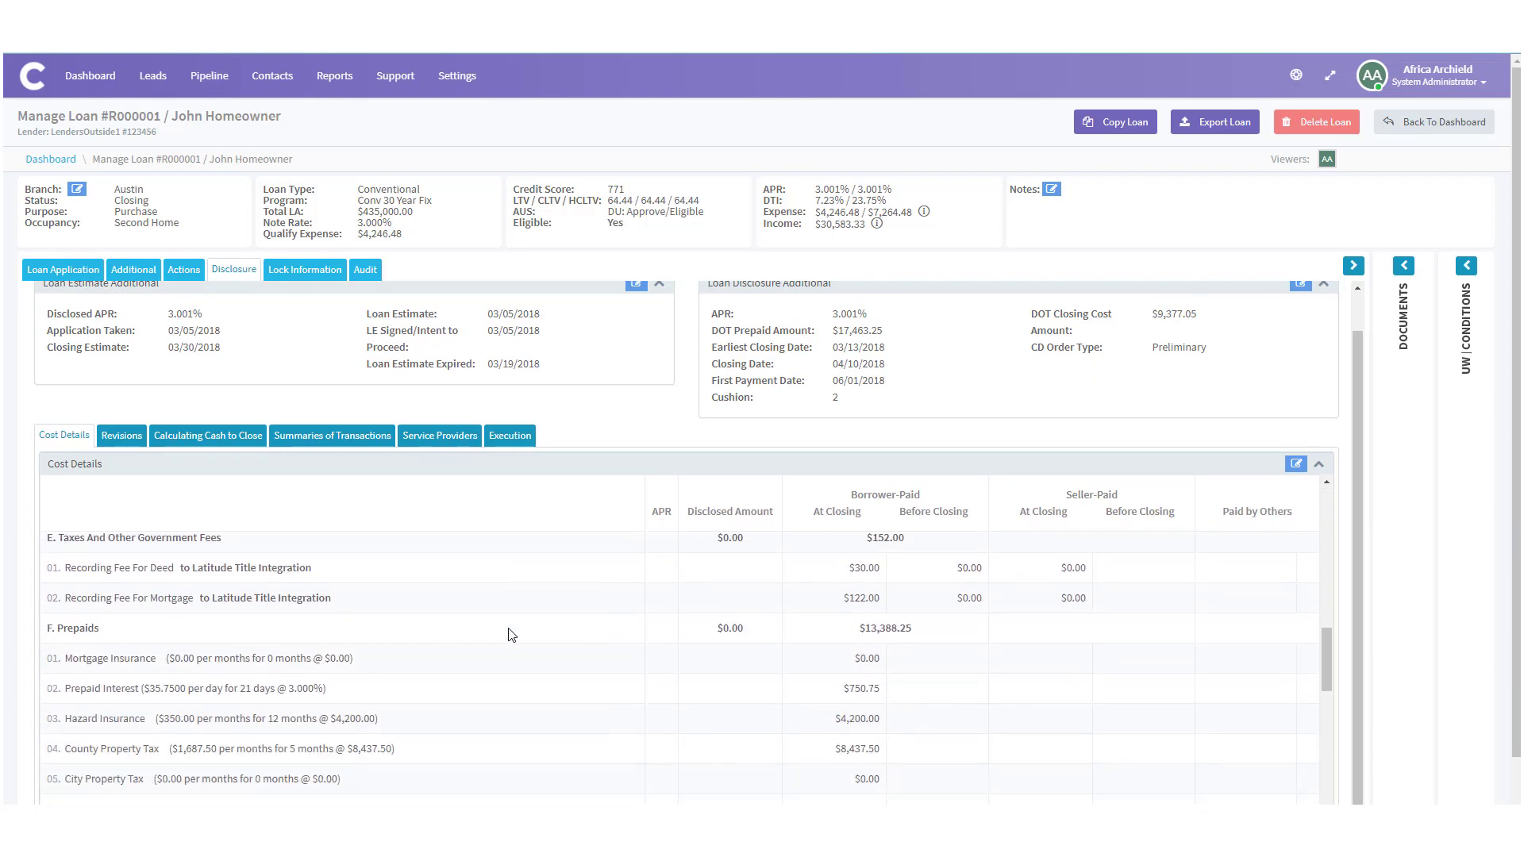
scroll(511, 635, "down", 2)
scroll(511, 635, "up", 10)
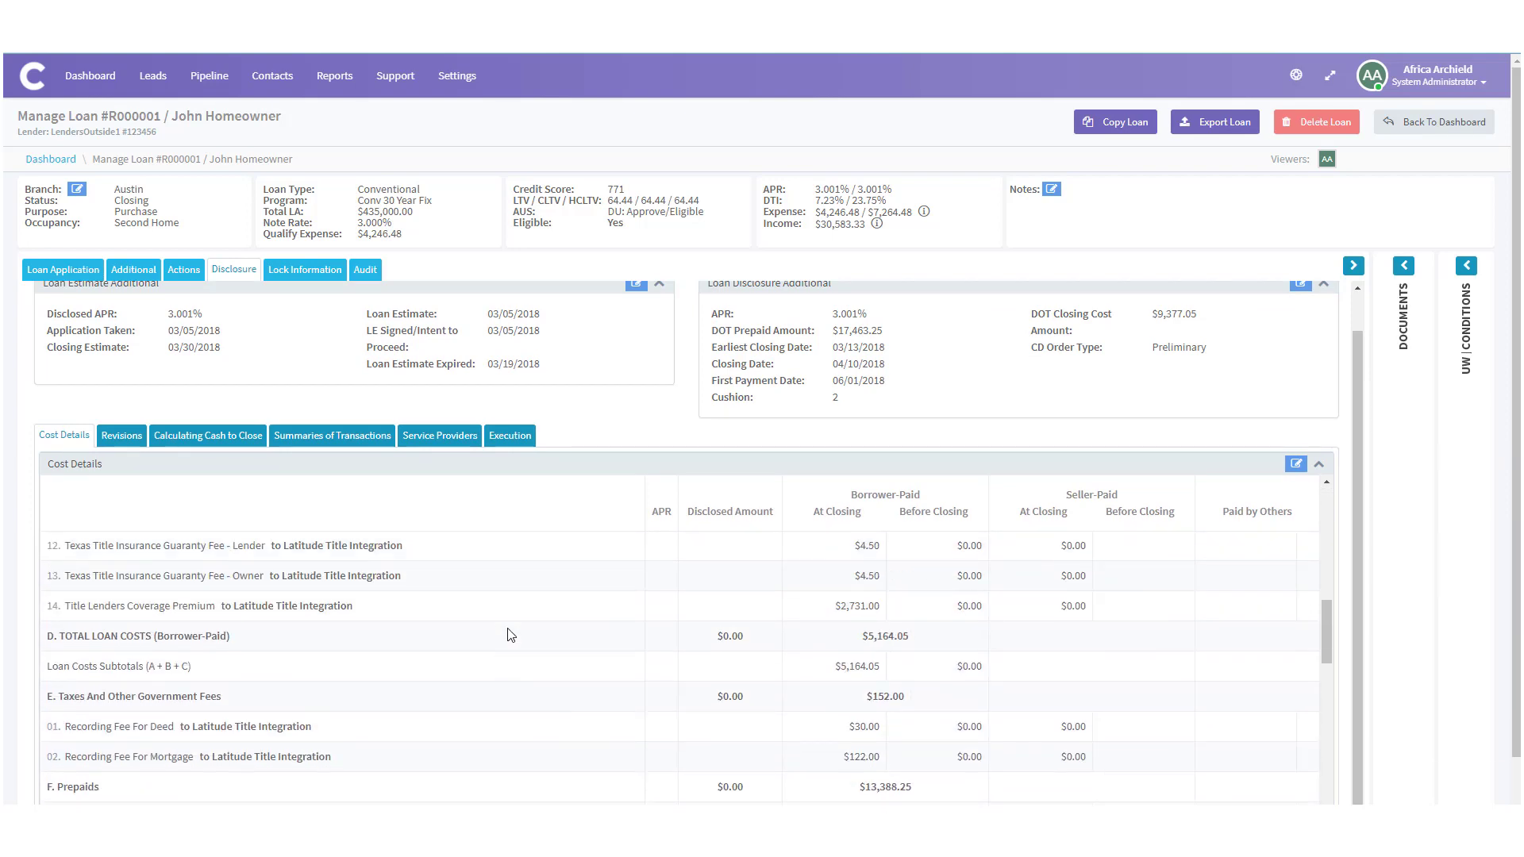
scroll(511, 635, "up", 5)
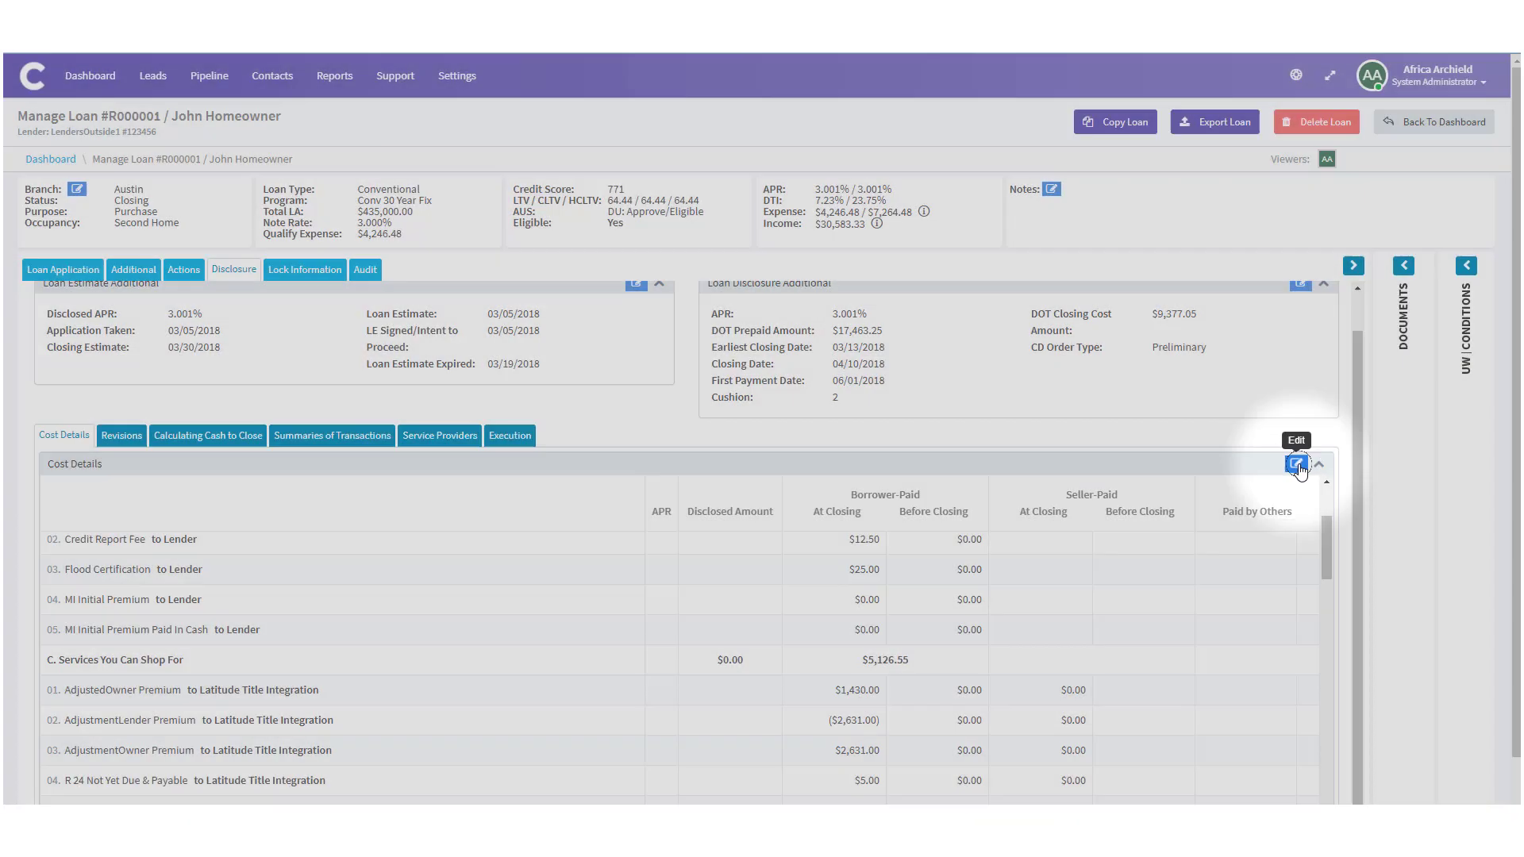
Review all fee and escrow lines in the Cost Details editor and save, giving APR 3.014%.
left_click(1295, 467)
scroll(749, 408, "up", 4)
scroll(746, 414, "up", 7)
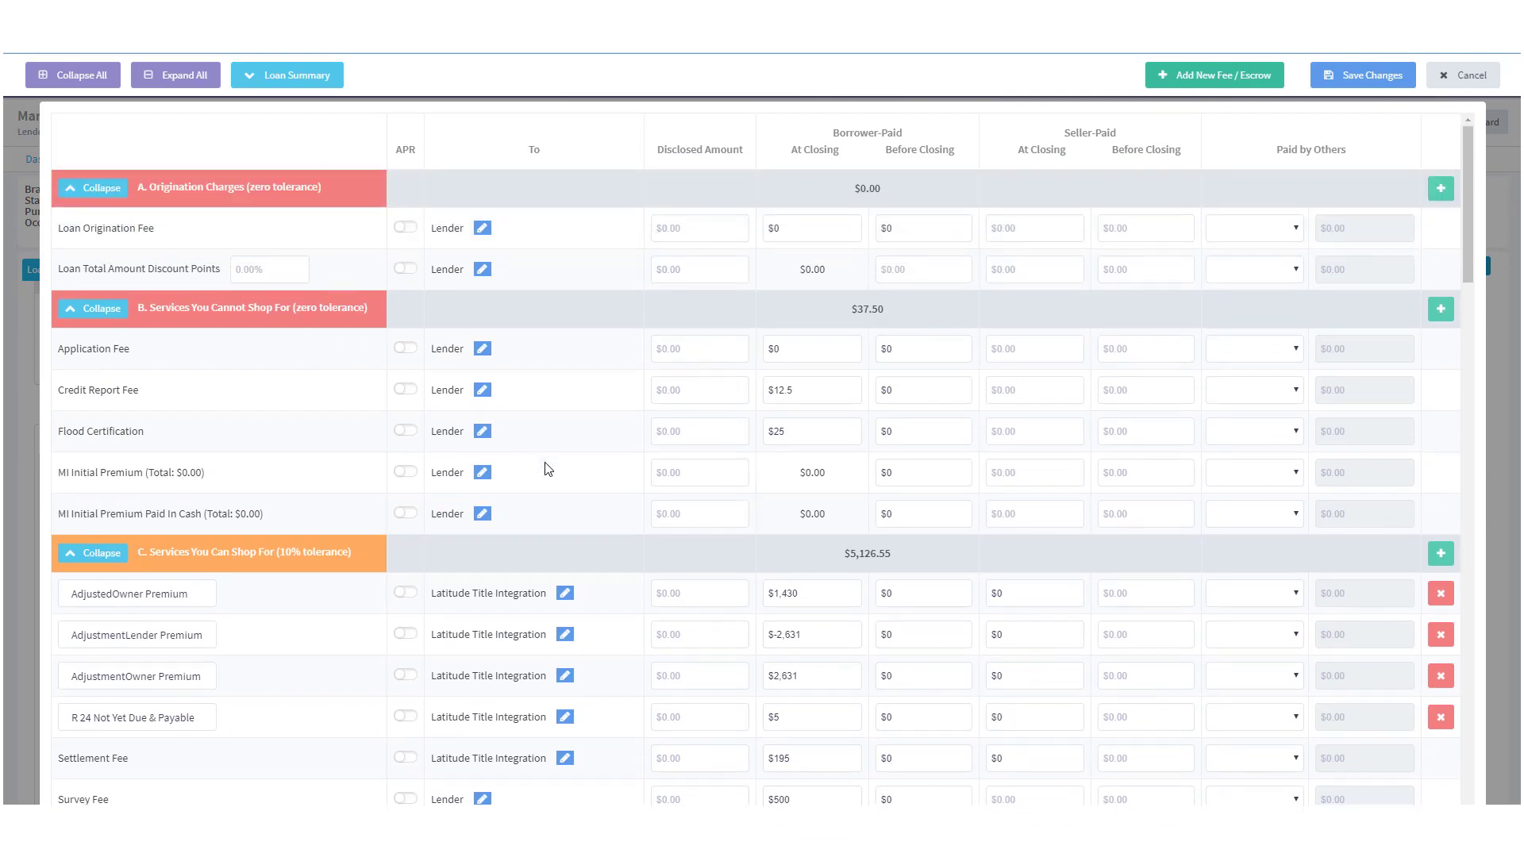
scroll(562, 503, "down", 2)
scroll(562, 503, "down", 15)
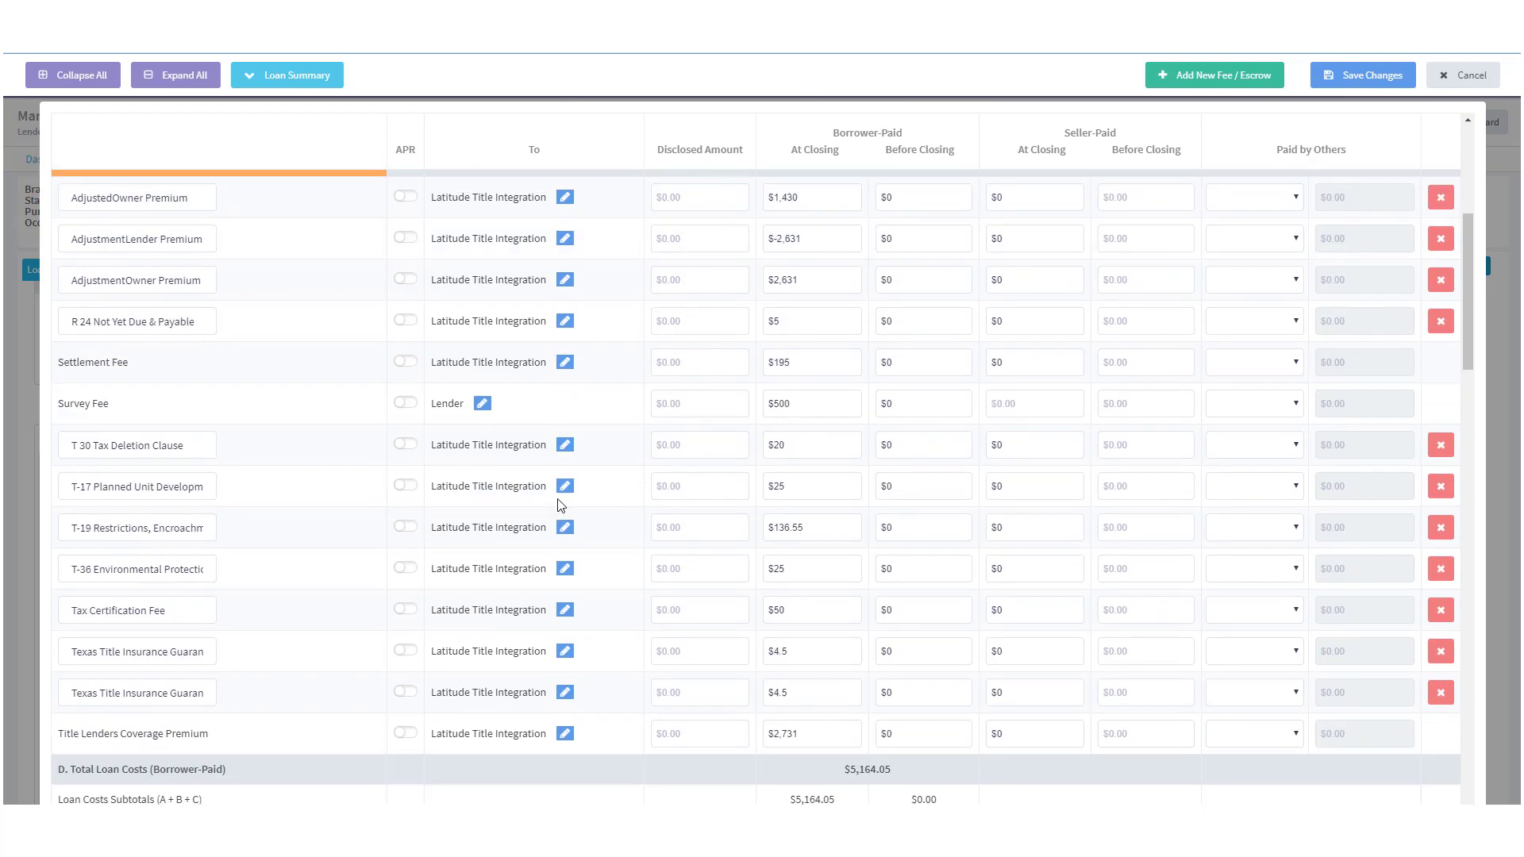
scroll(562, 504, "down", 10)
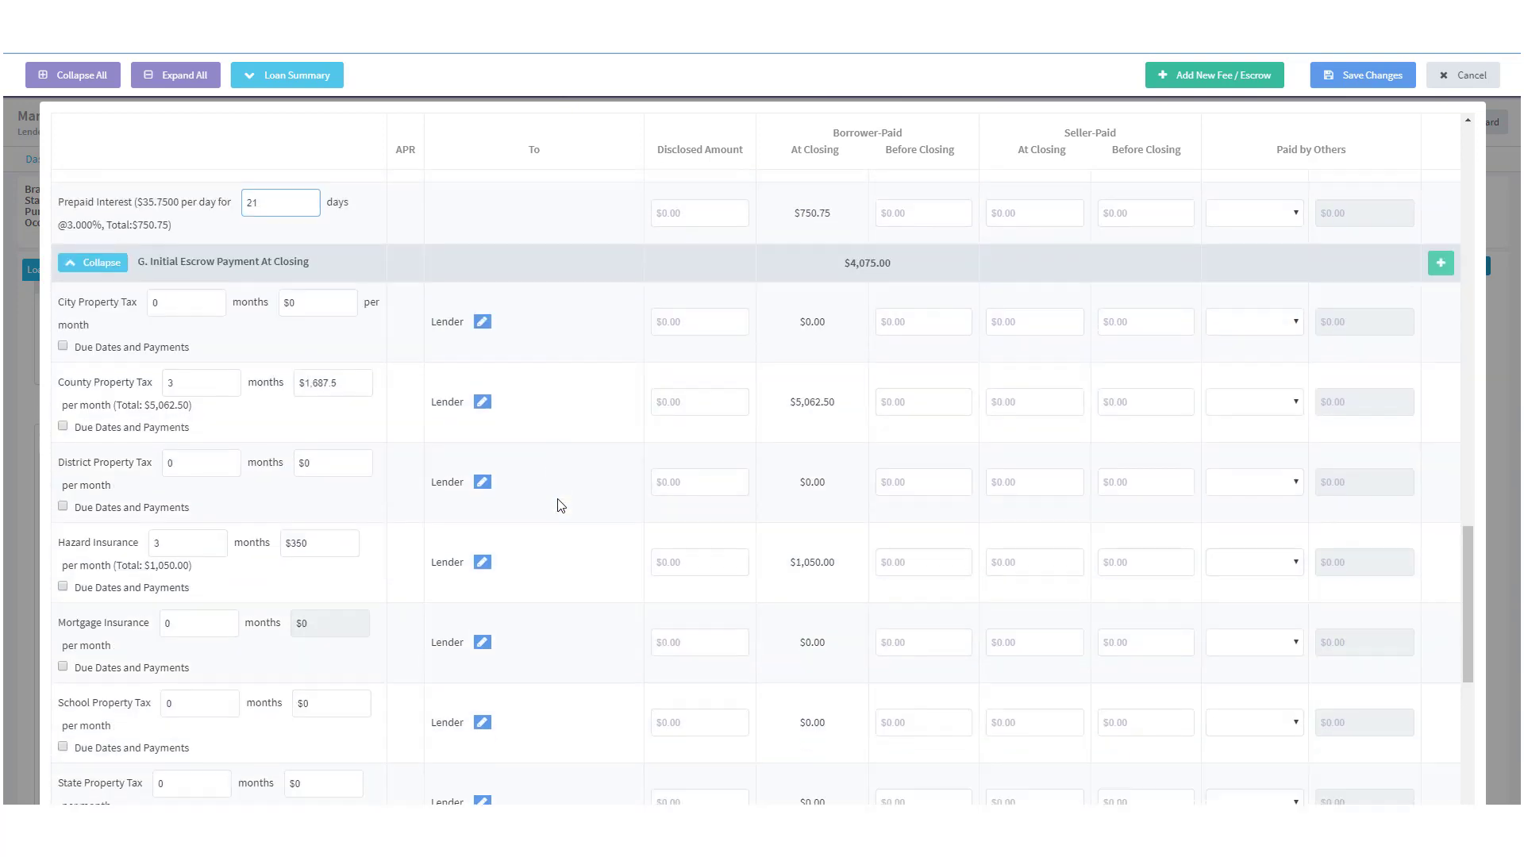
scroll(676, 626, "down", 3)
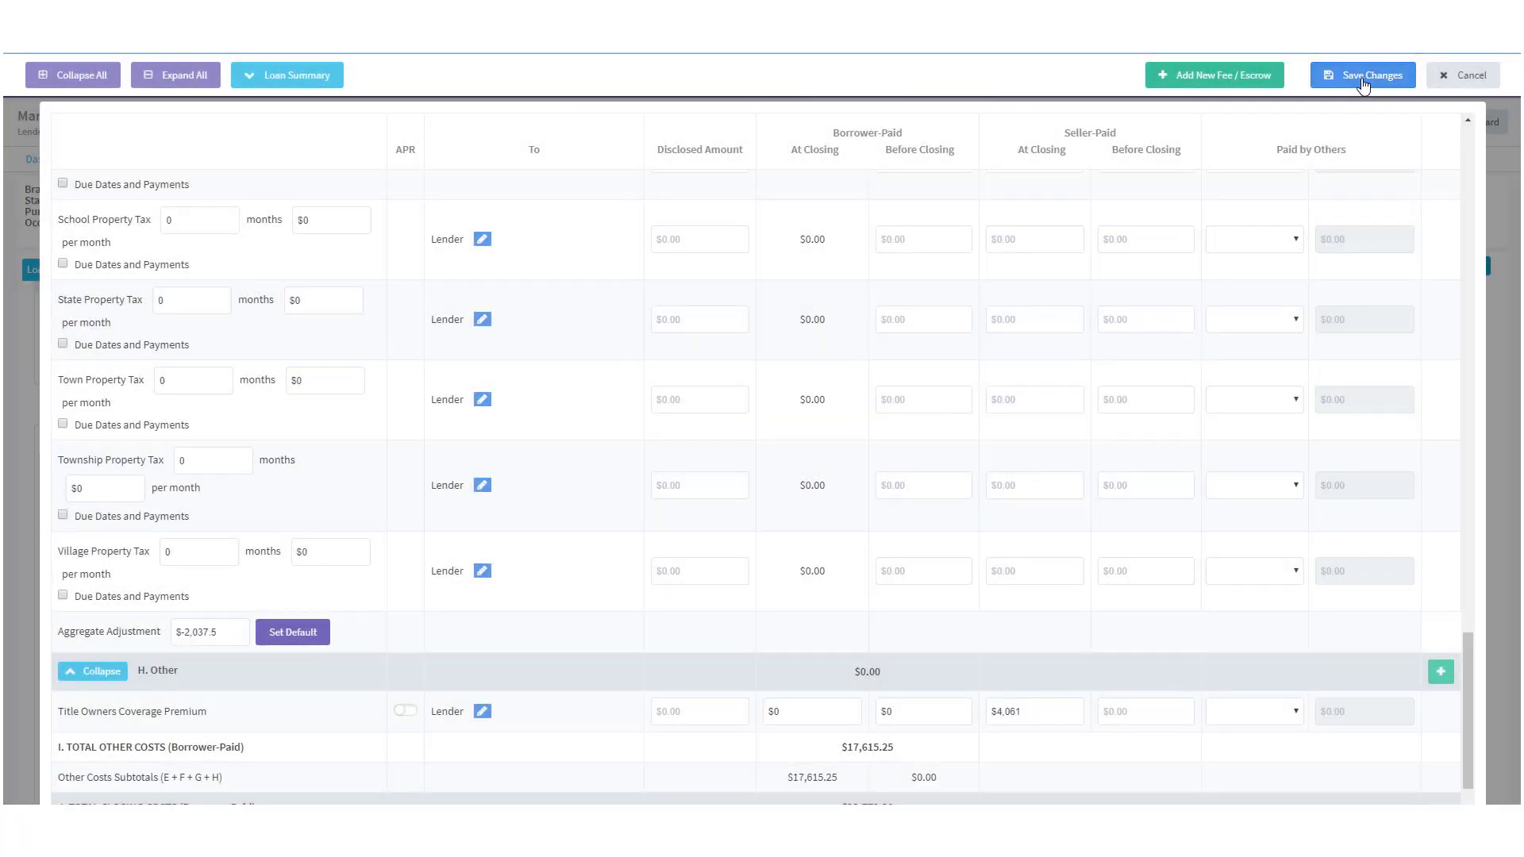
left_click(1361, 76)
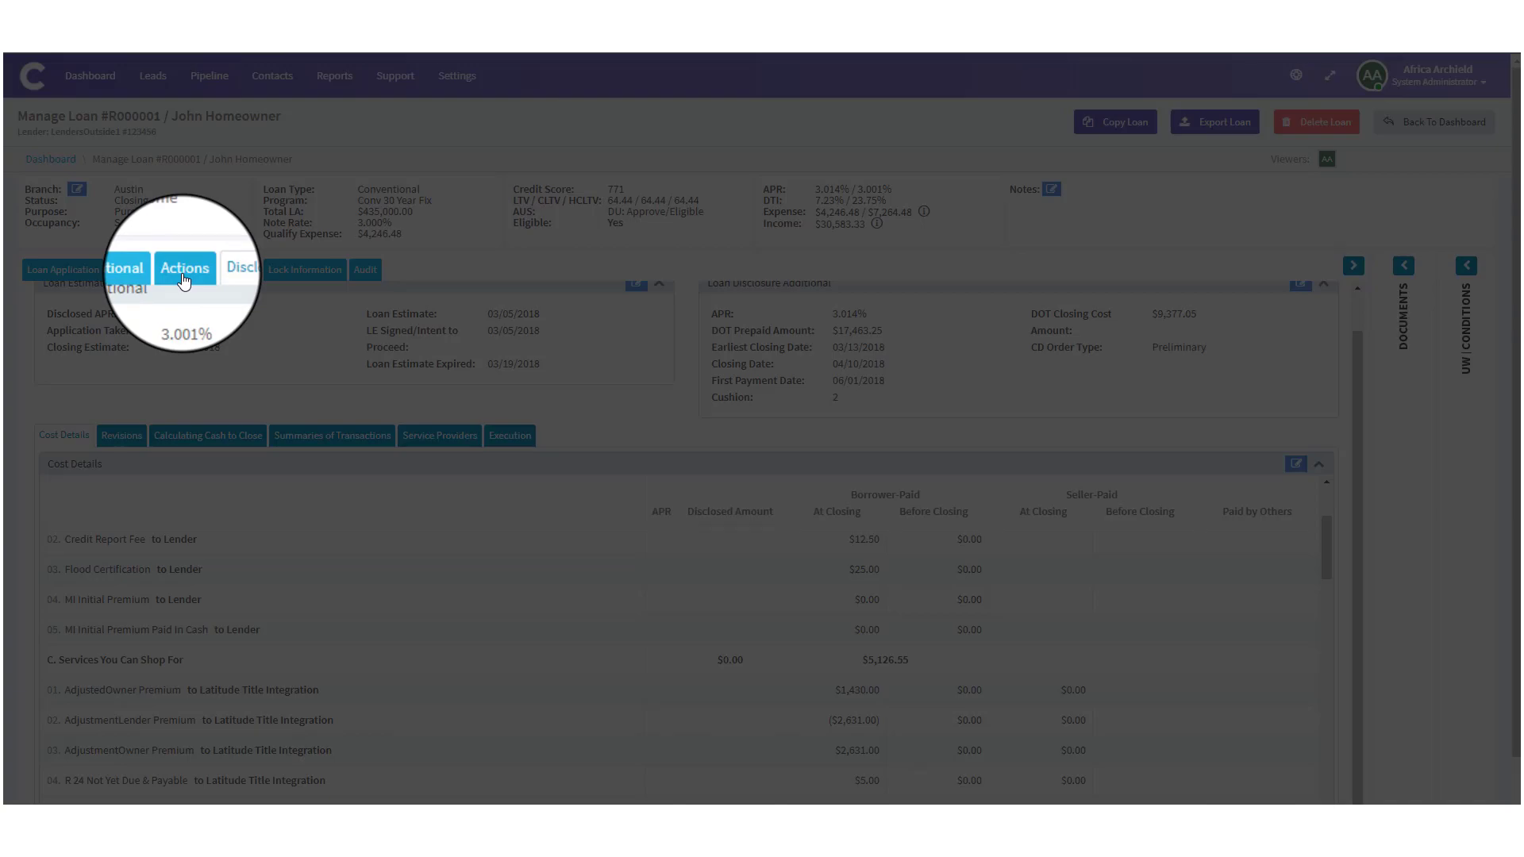
Start a new AUS request from the Aus row under System Actions.
left_click(181, 270)
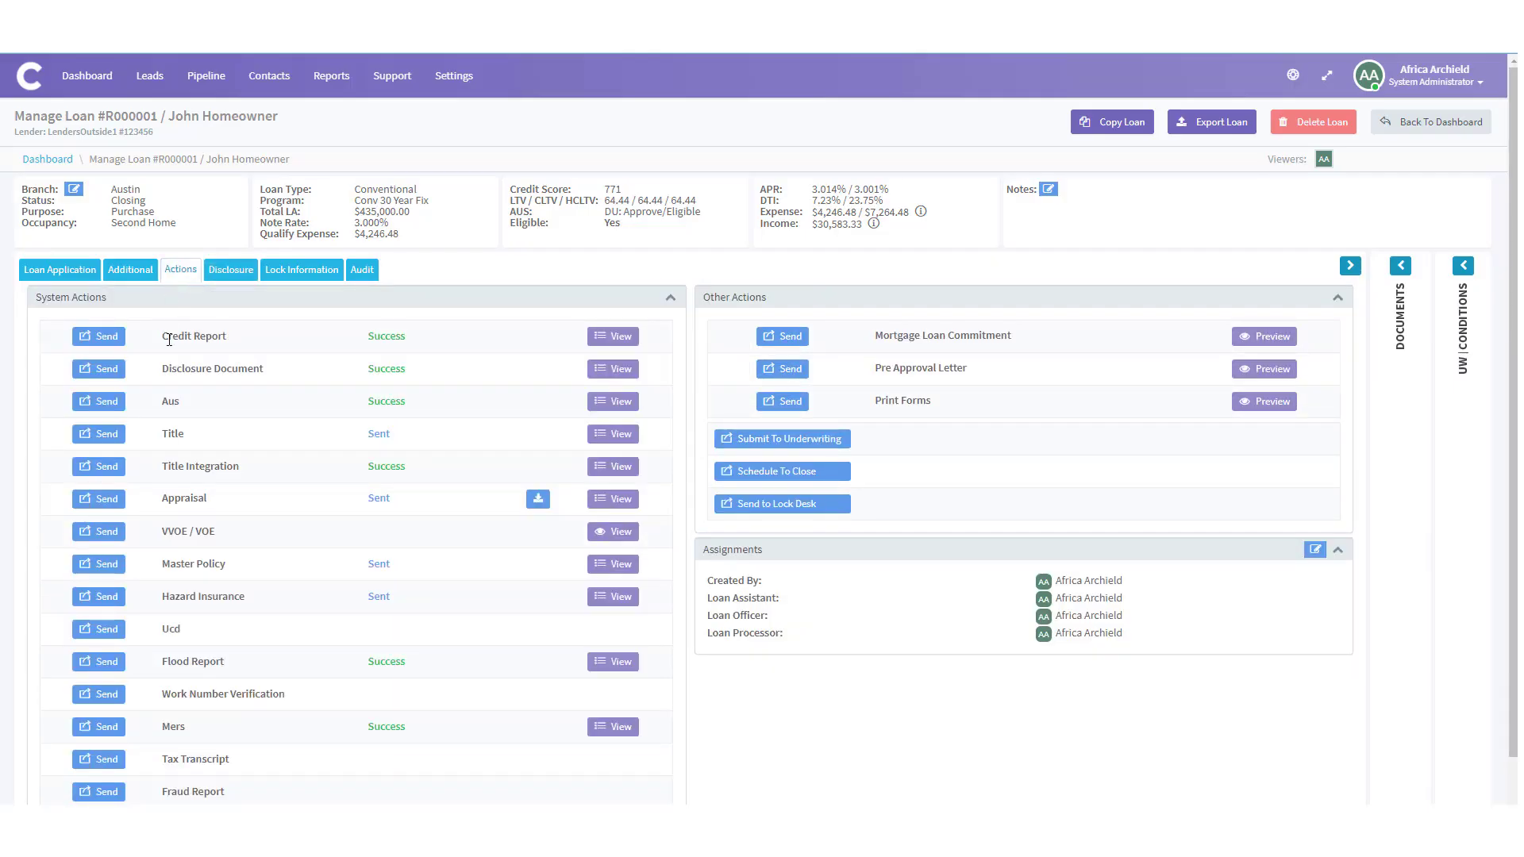
left_click(33, 310)
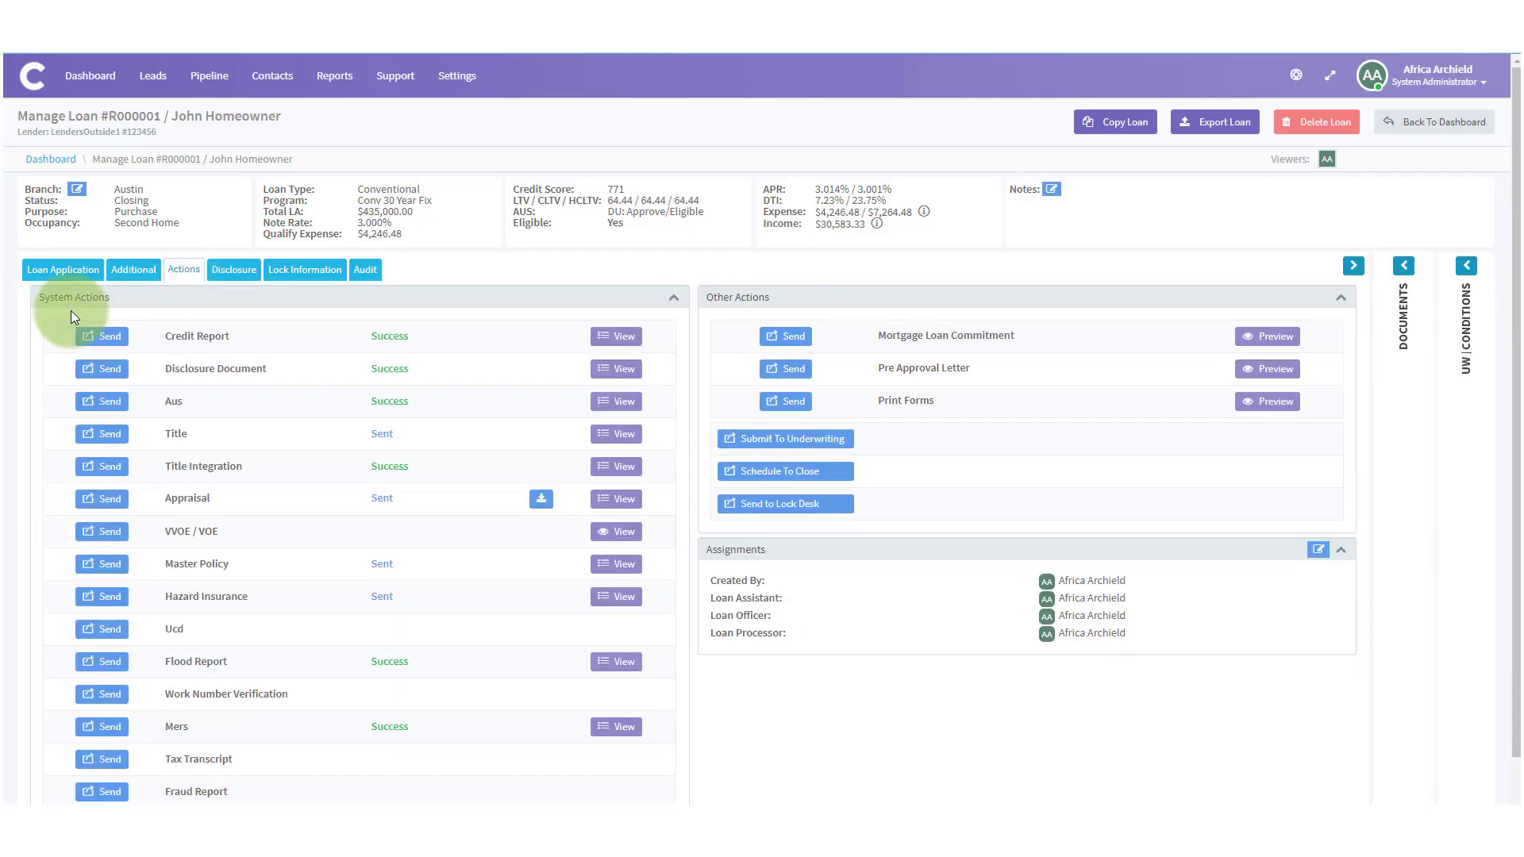
scroll(99, 325, "down", 1)
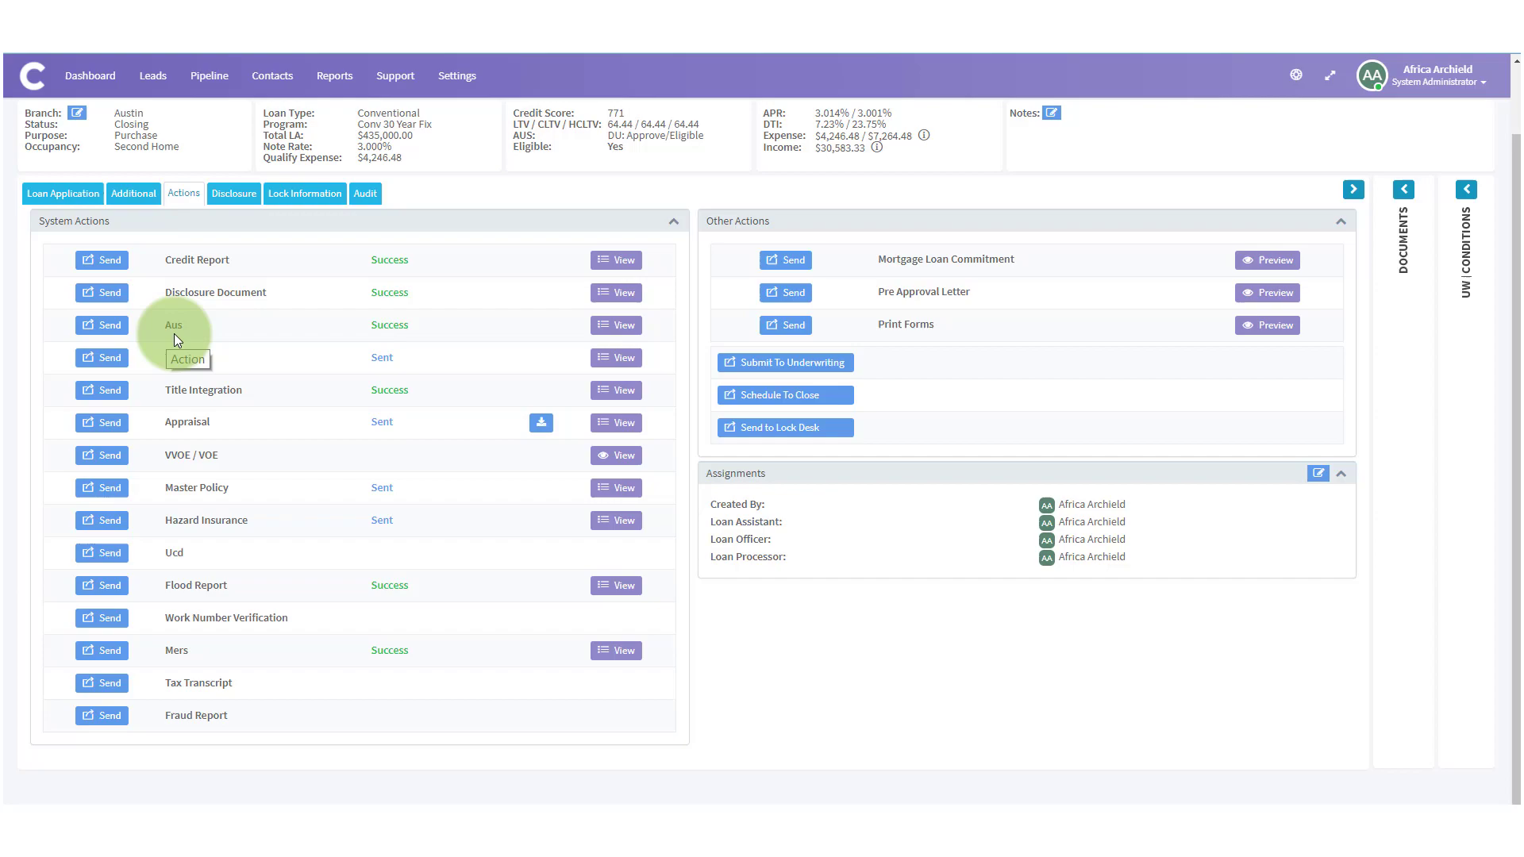
left_click(104, 328)
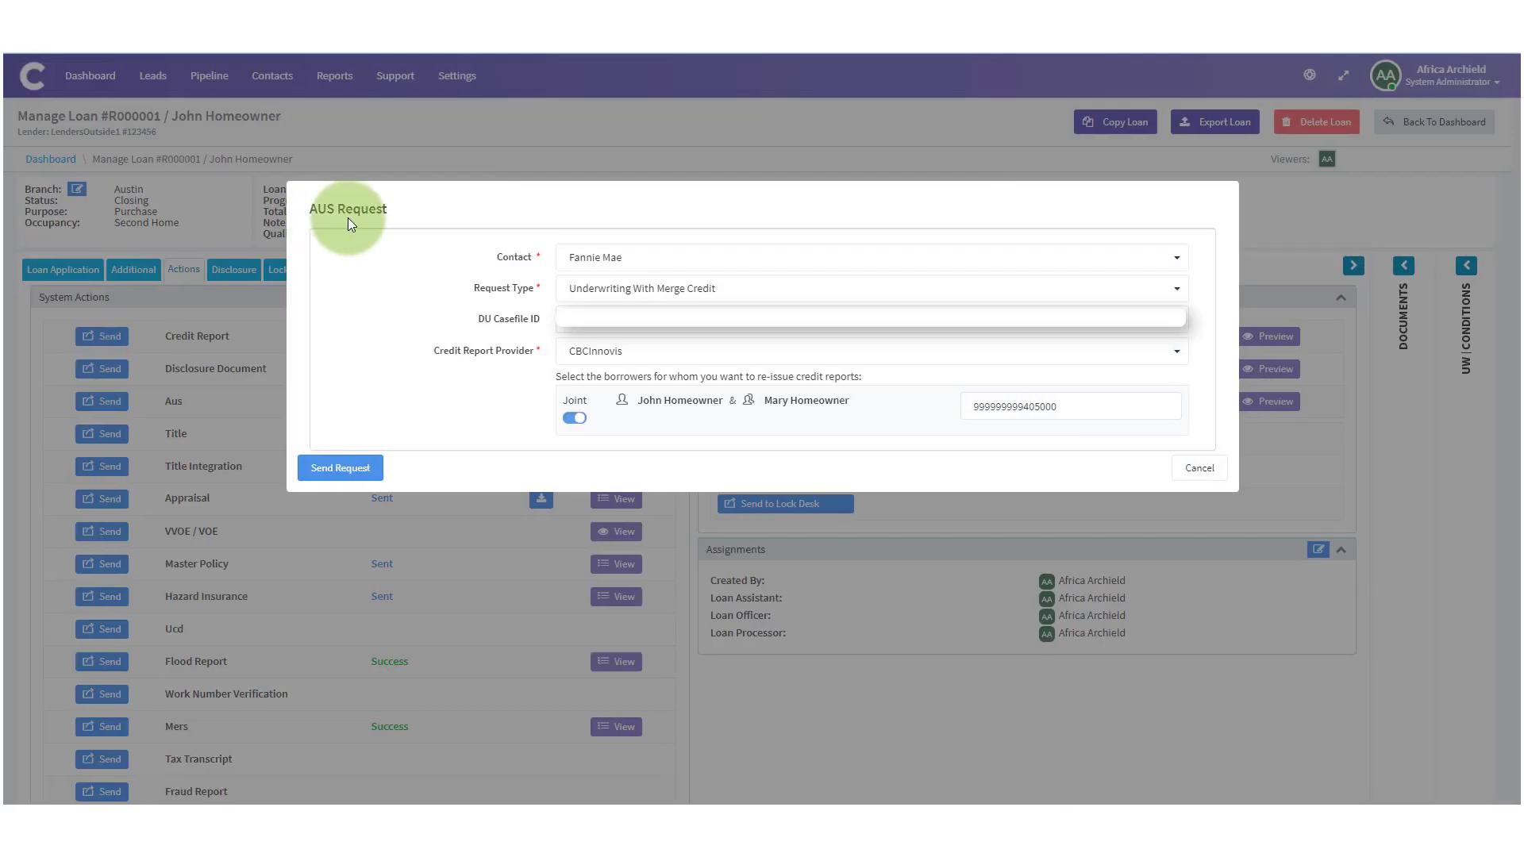
Send the AUS request to Fannie Mae as Underwriting With Merge Credit.
left_click(577, 268)
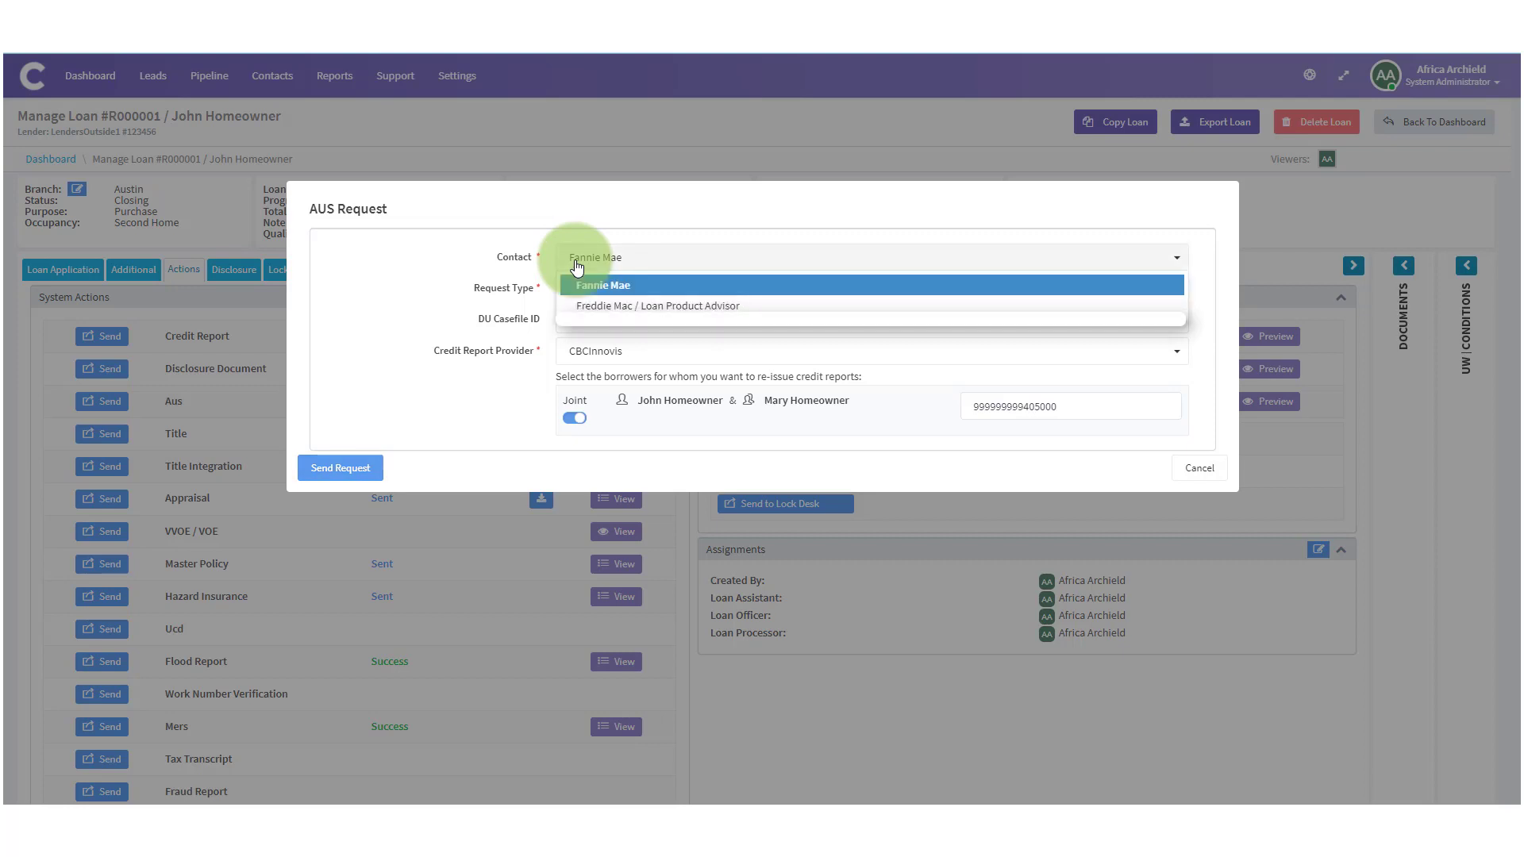
left_click(576, 265)
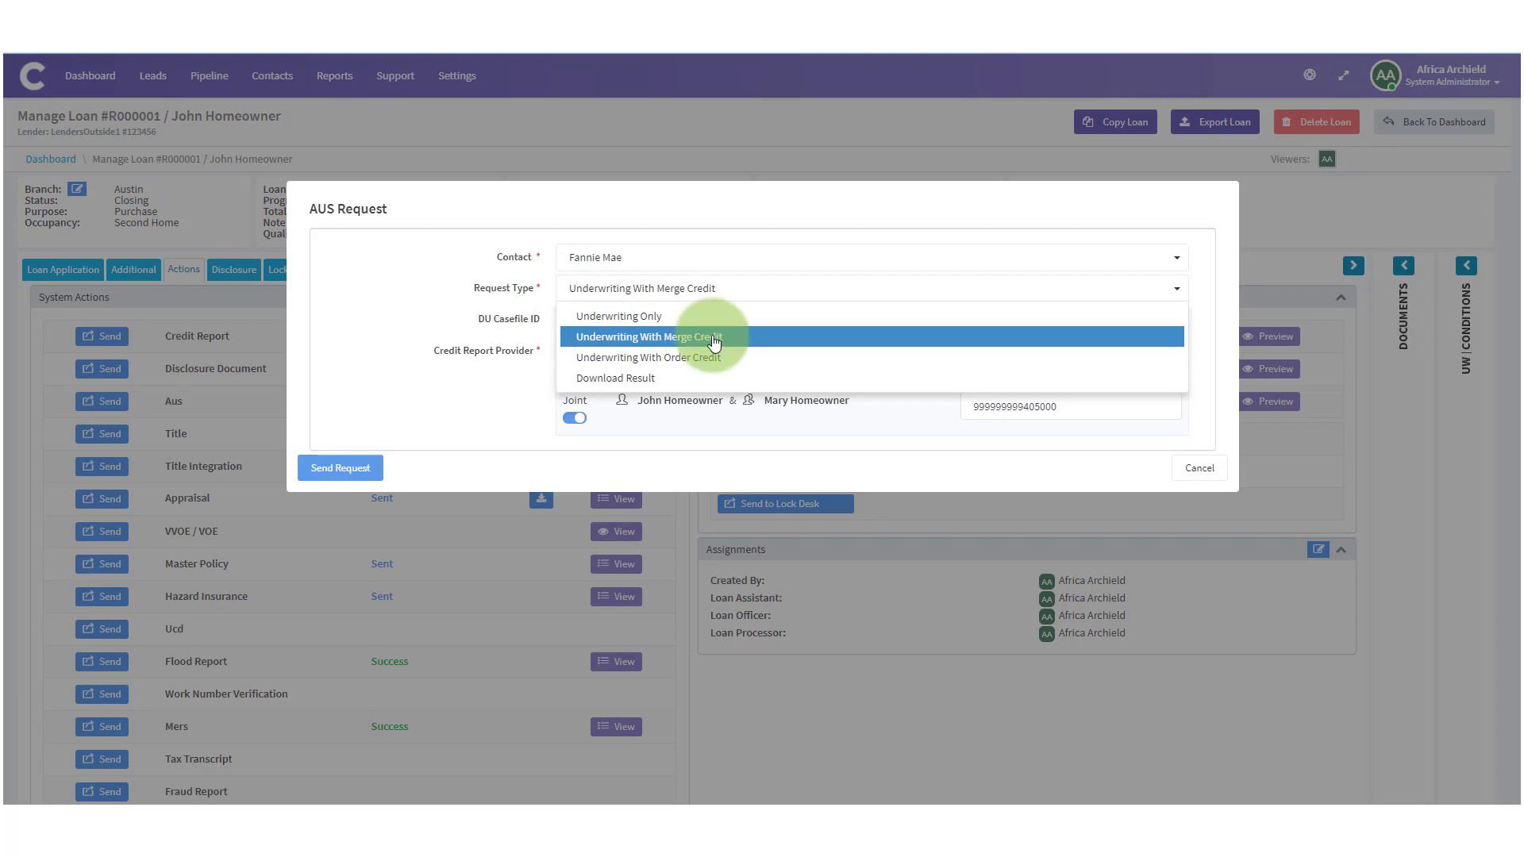
left_click(697, 344)
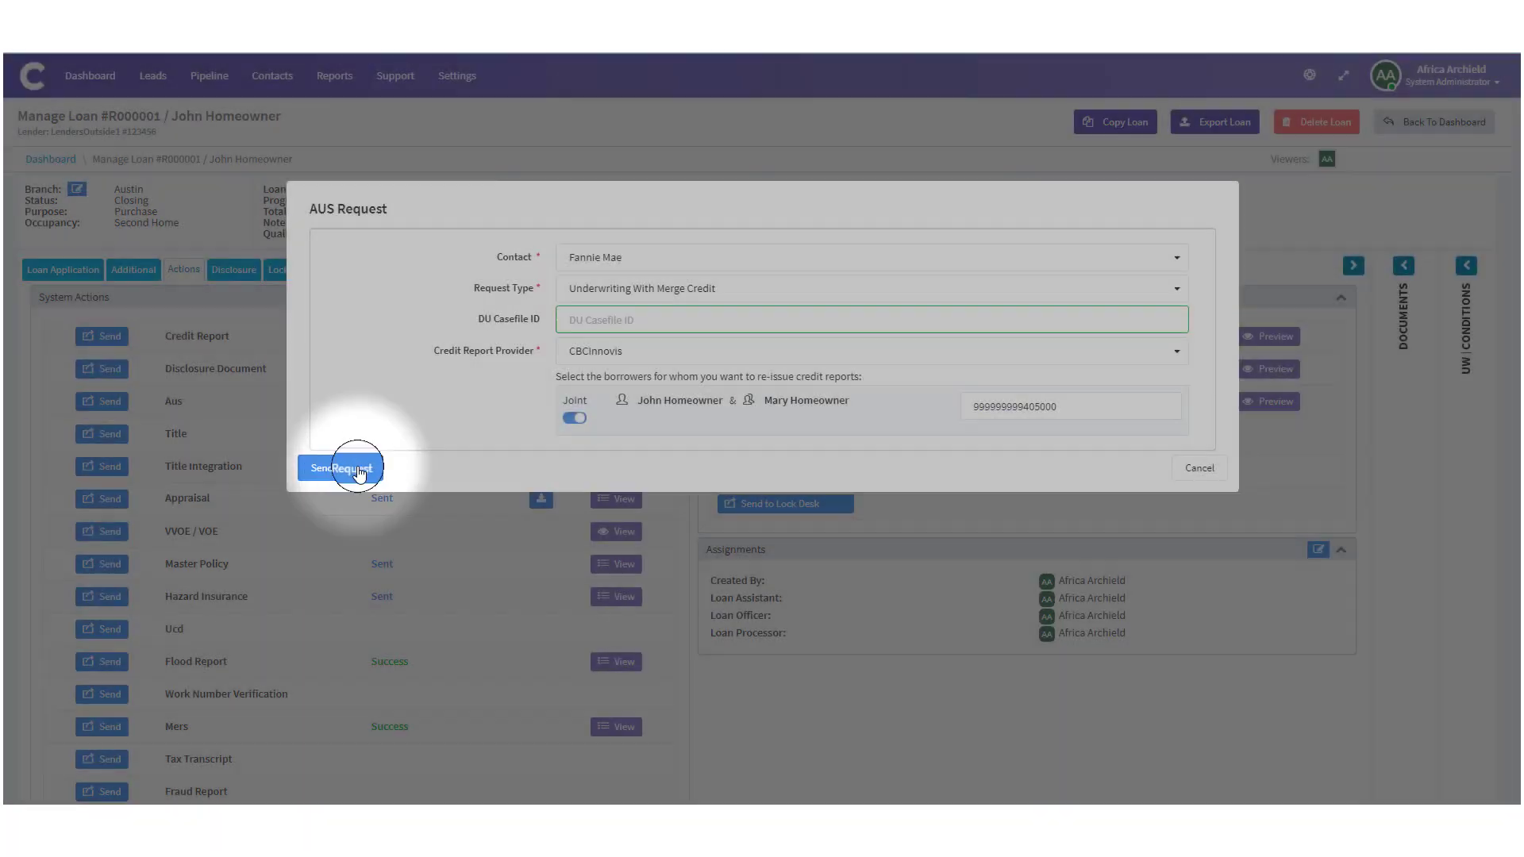
left_click(357, 470)
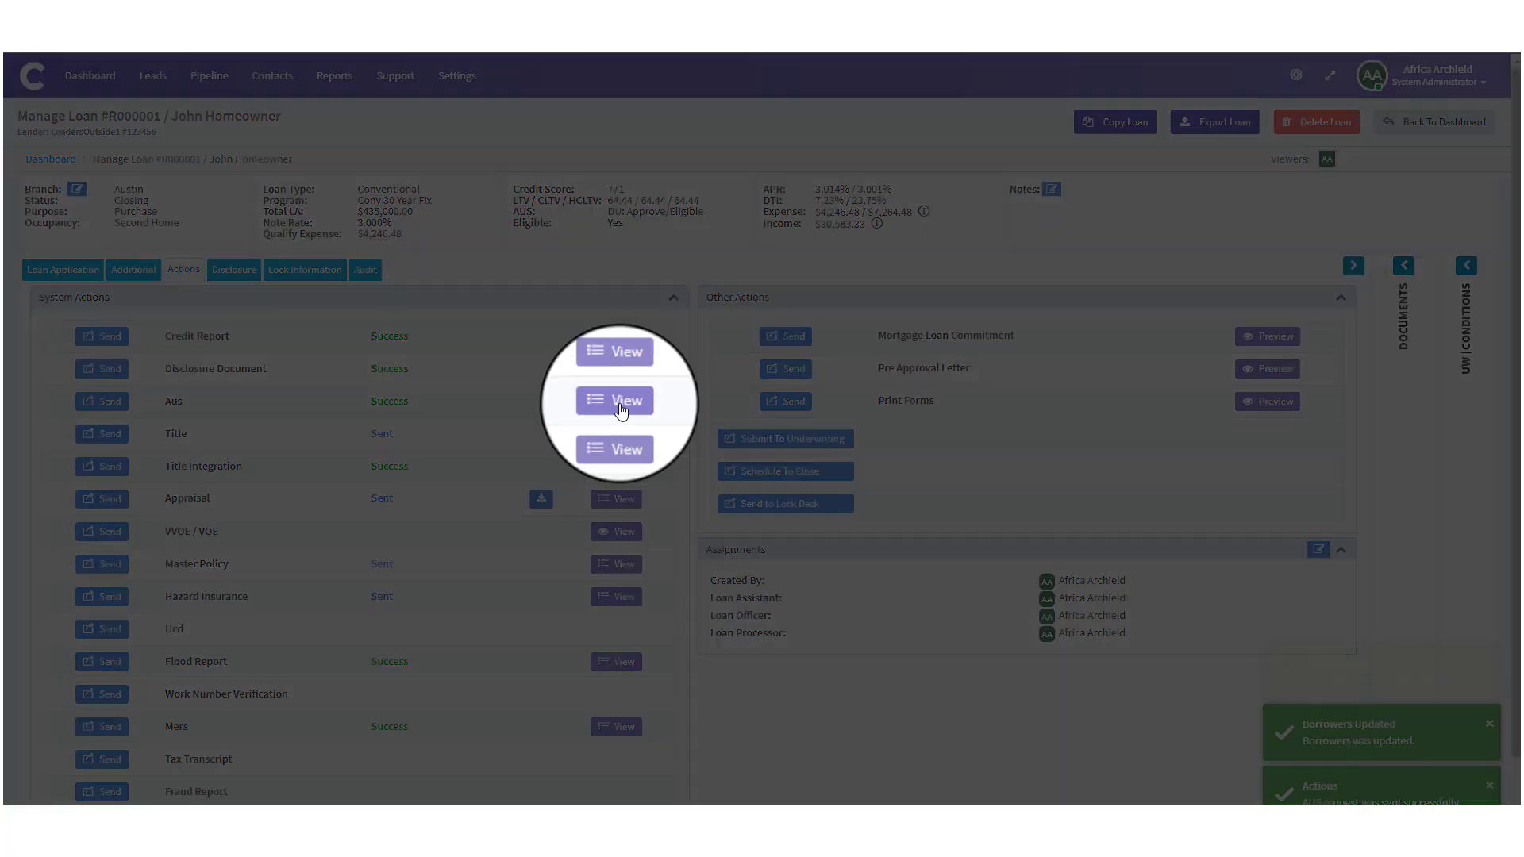
Expand the newest Aus history entry to show its DU response and findings PDF.
left_click(615, 405)
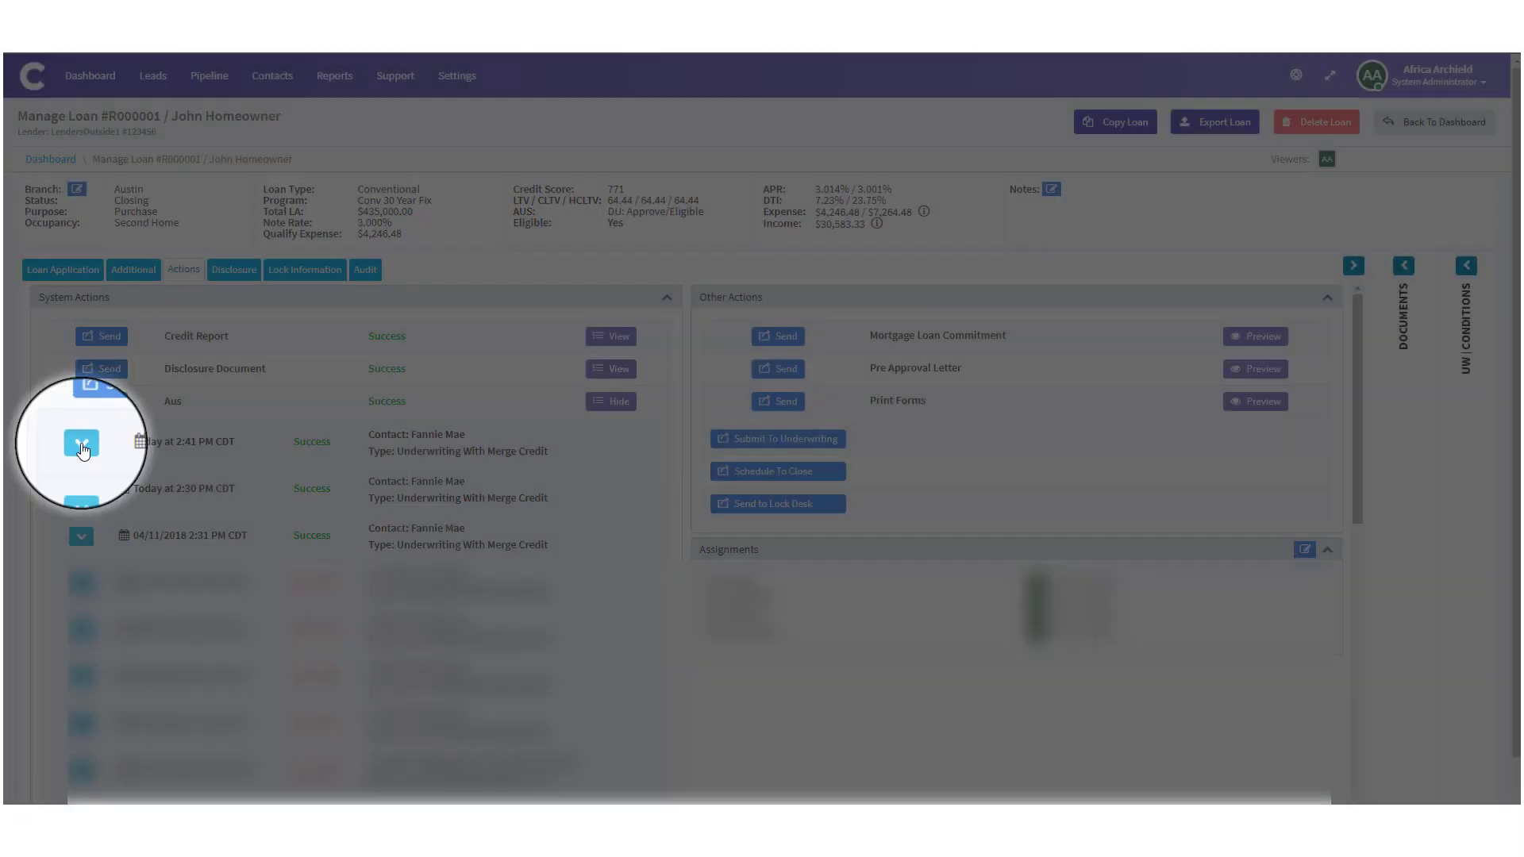
left_click(81, 443)
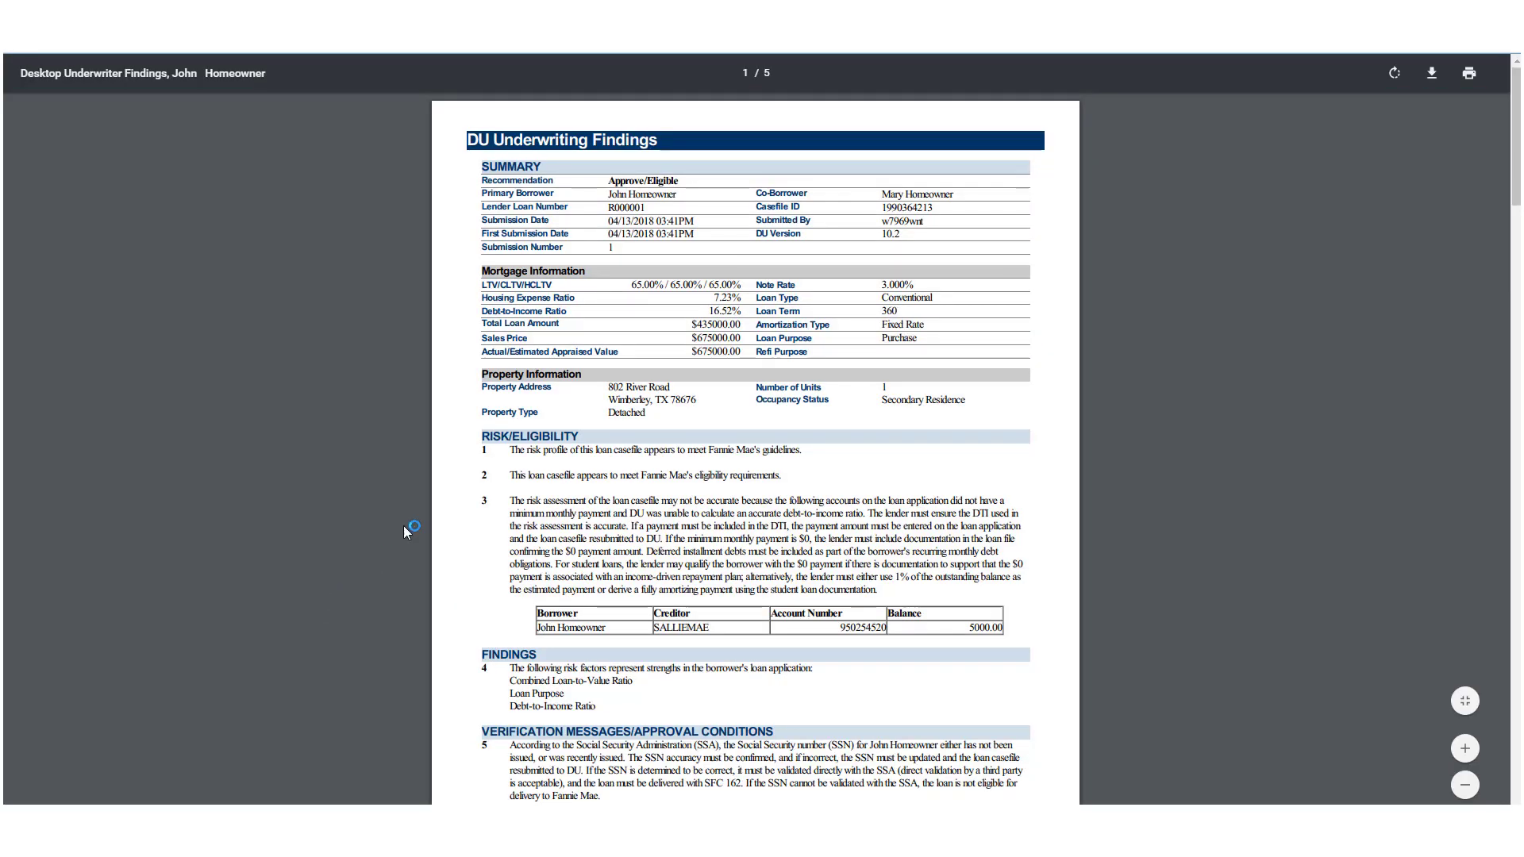
Scroll through the DU Underwriting Findings PDF, then close it.
scroll(650, 308, "down", 6)
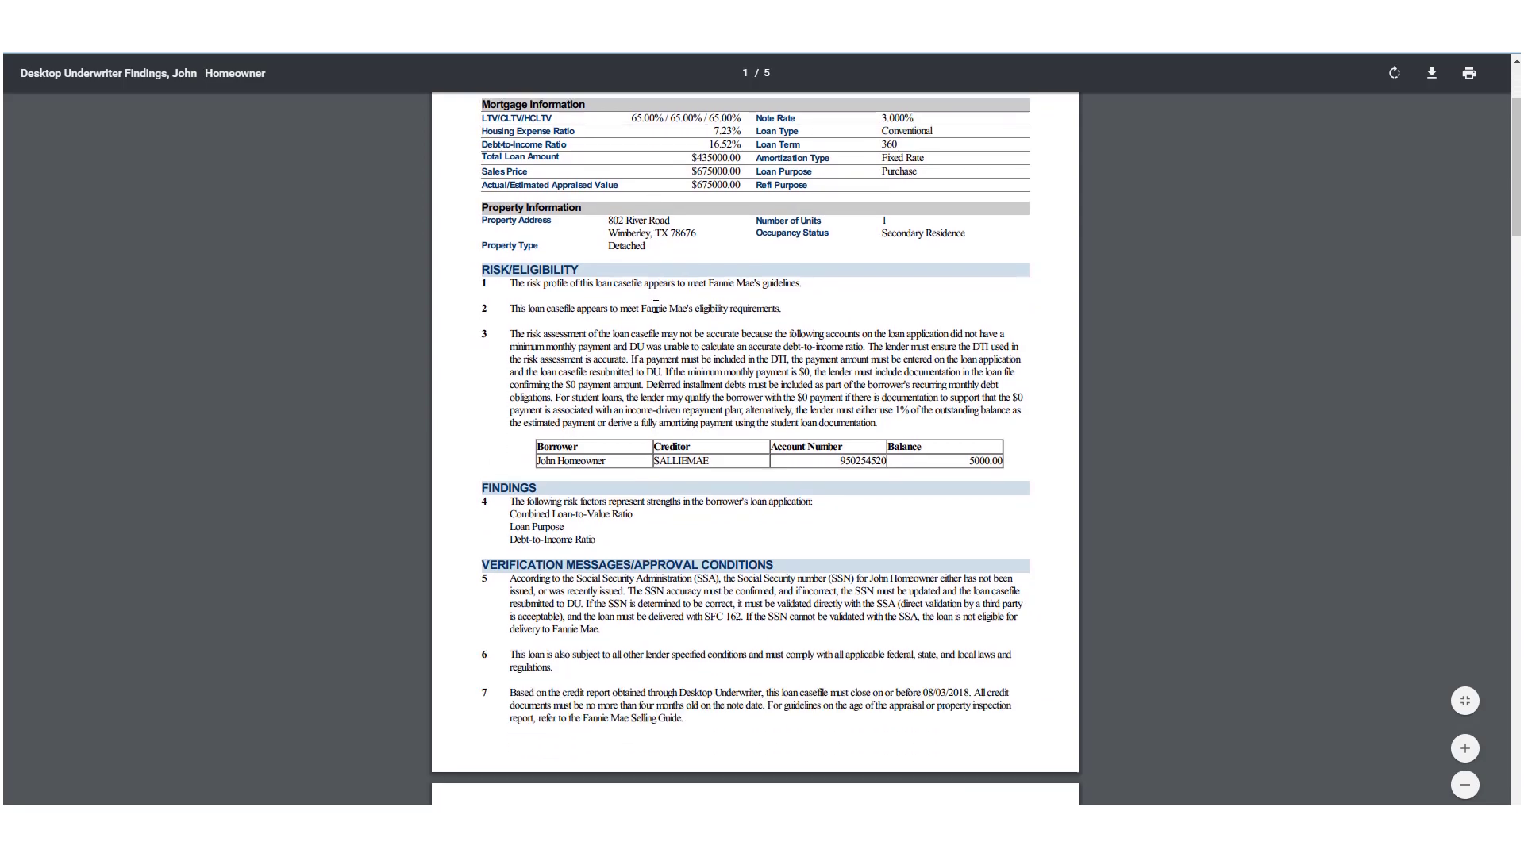
scroll(651, 308, "down", 10)
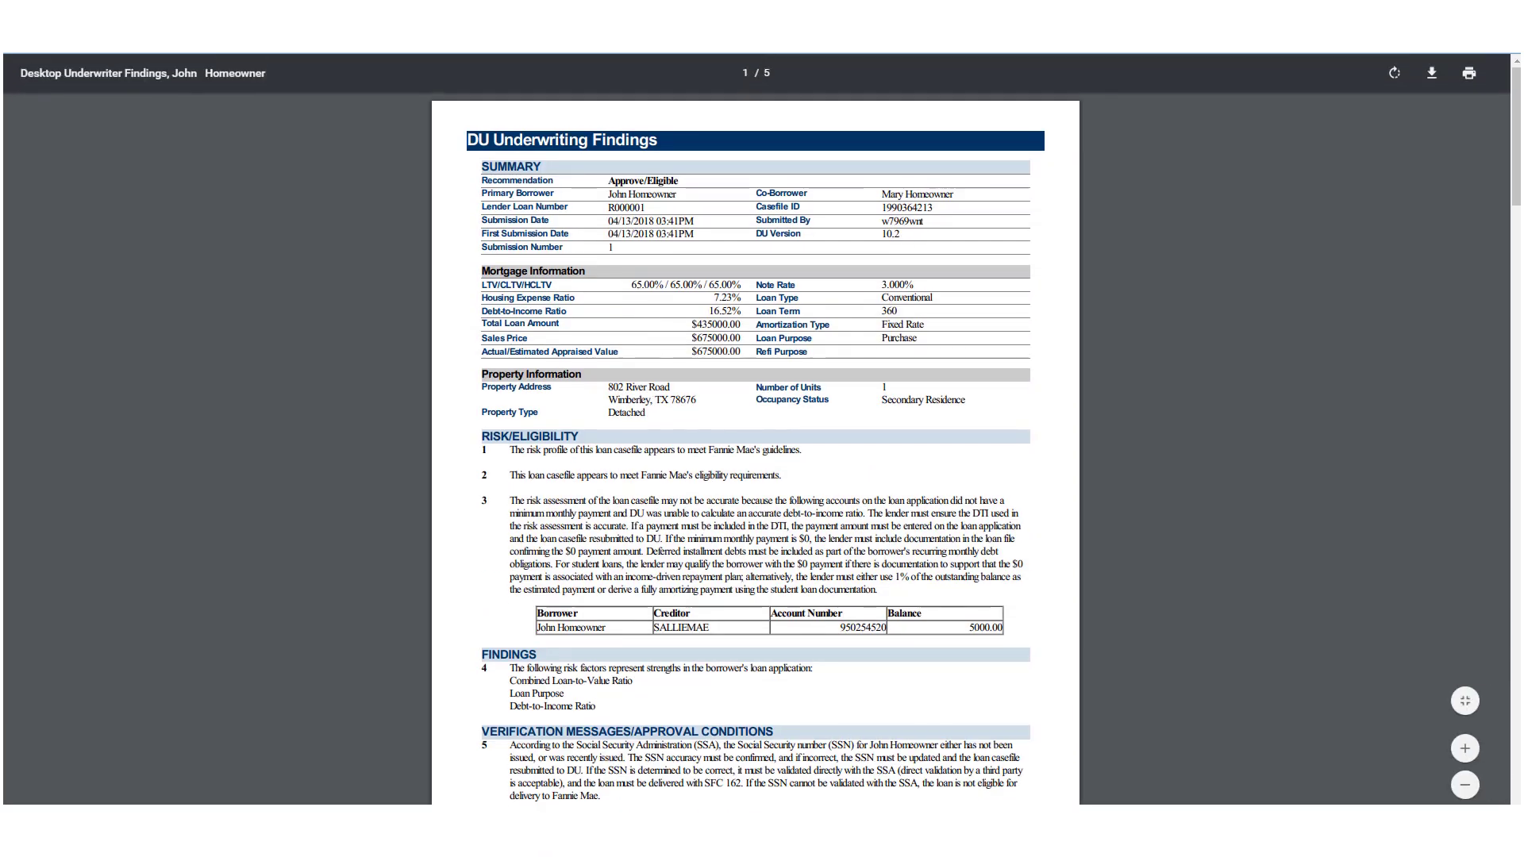
key("ctrl+w")
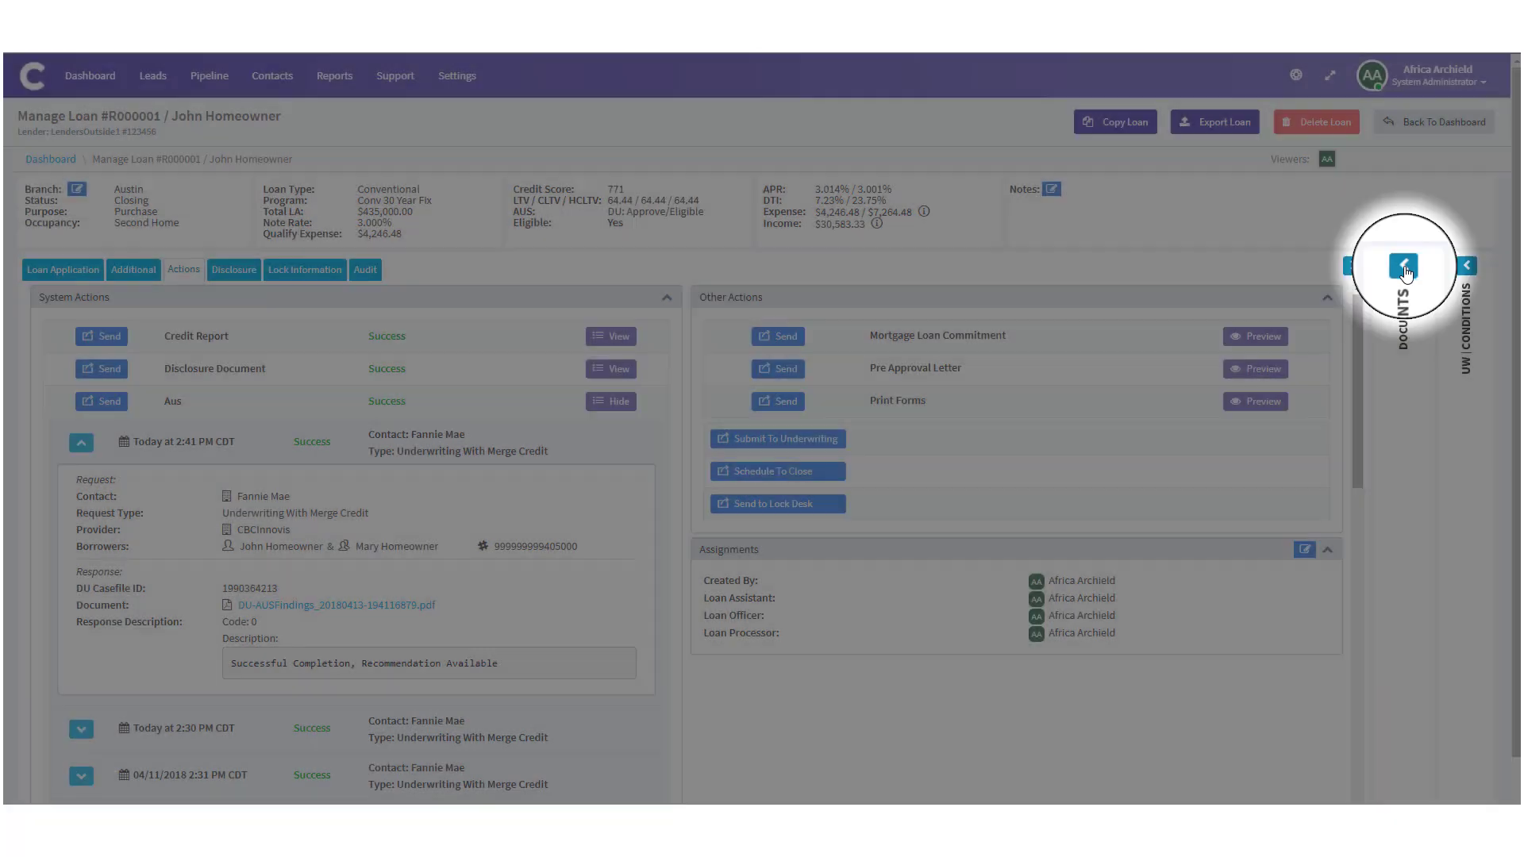
Expand the Documents panel listing DU-AUSFindings_20180413-194116879.pdf under AUS Findings.
left_click(1403, 267)
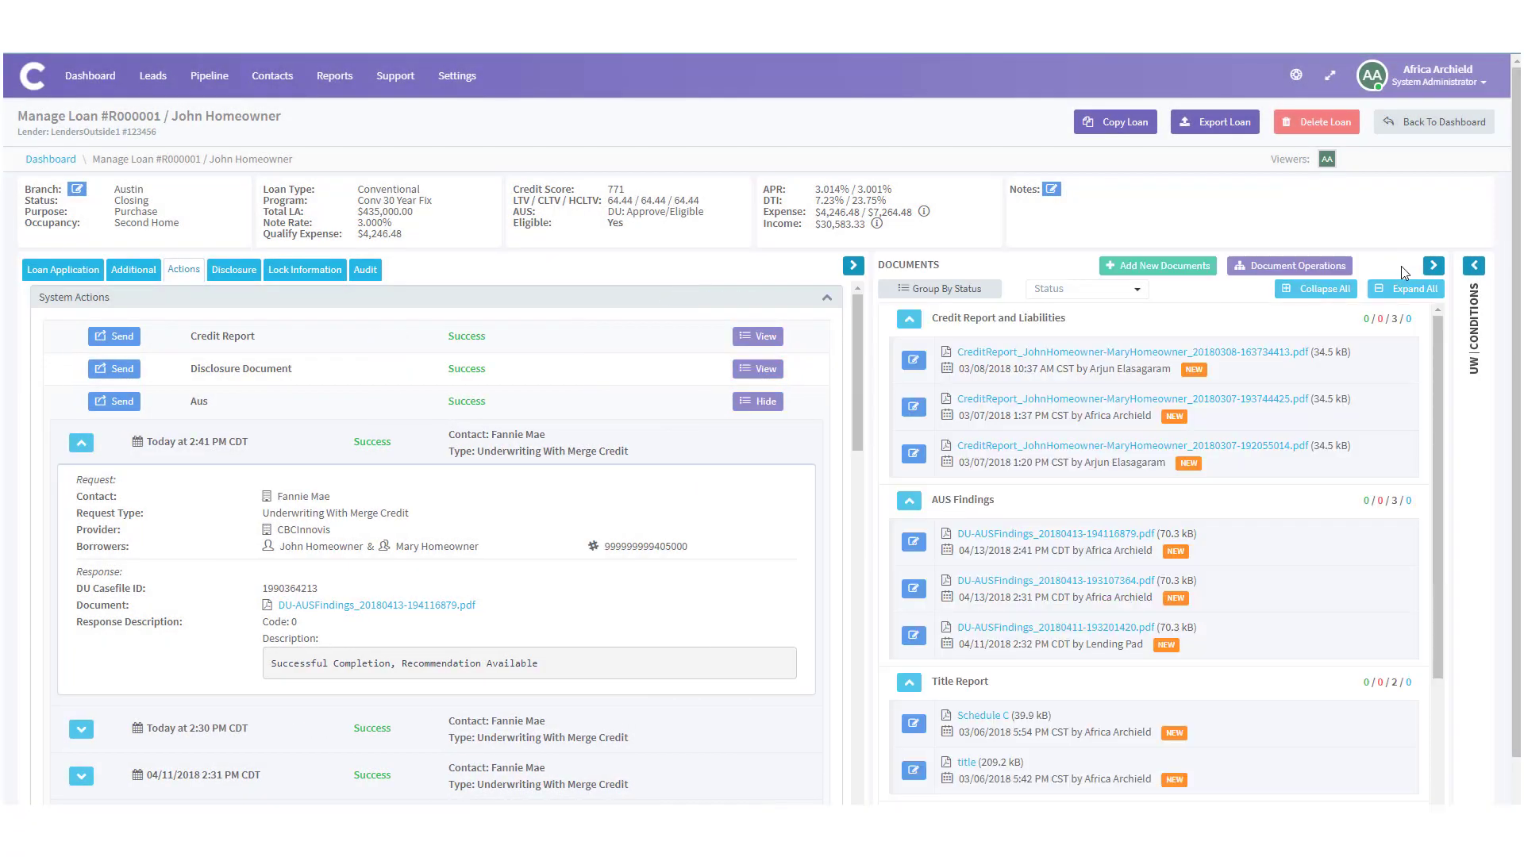